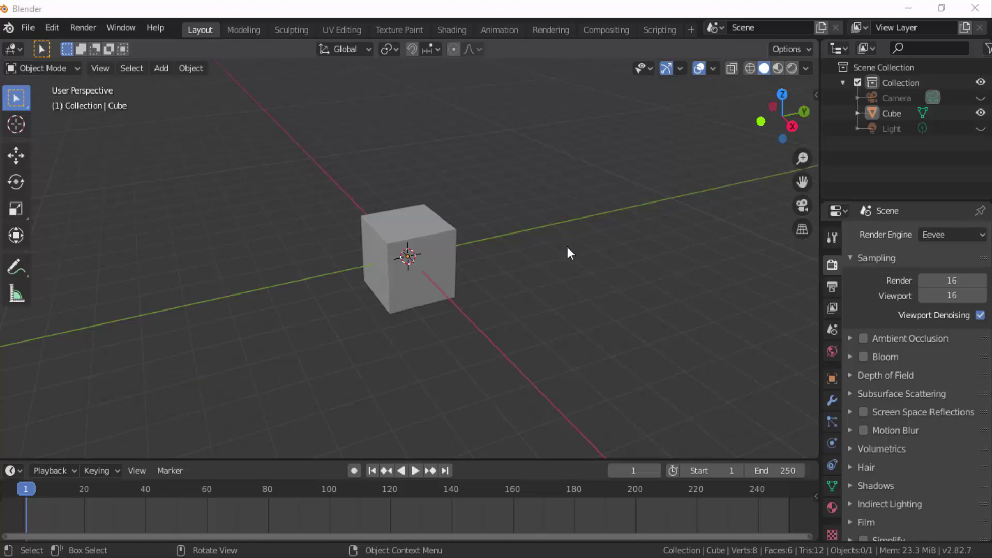
Step: Select the cube and open its particle properties
{"action": "scroll", "coordinate": [569, 248], "scroll_direction": "up", "scroll_amount": 5}
{"action": "left_click", "coordinate": [432, 197]}
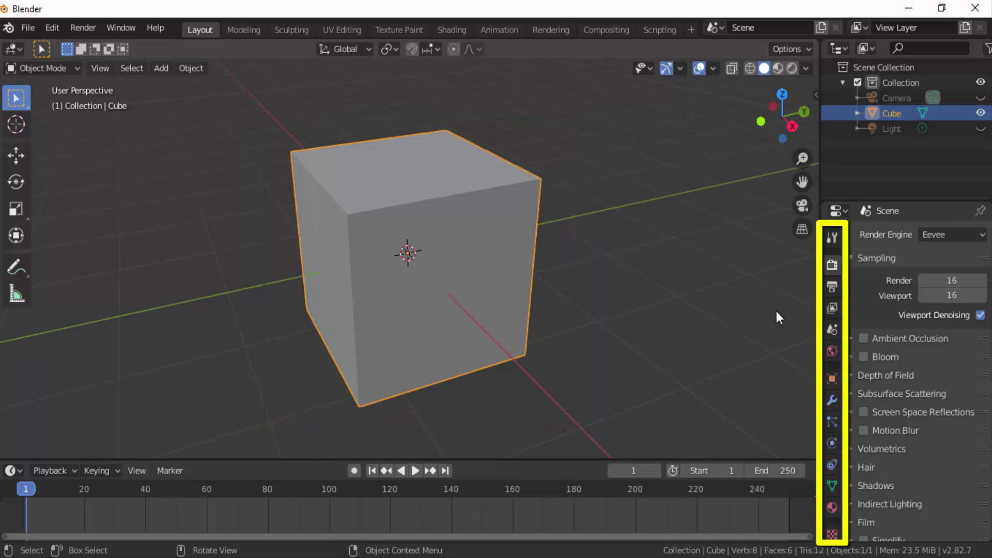
{"action": "left_click", "coordinate": [832, 424]}
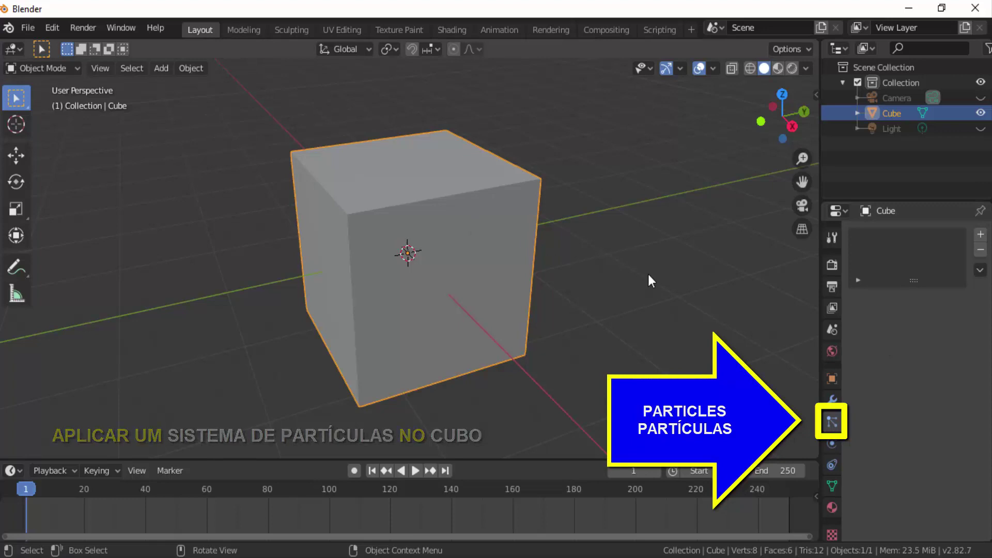
Step: Play the timeline briefly, stop it, and return to frame 1
{"action": "left_click", "coordinate": [415, 470]}
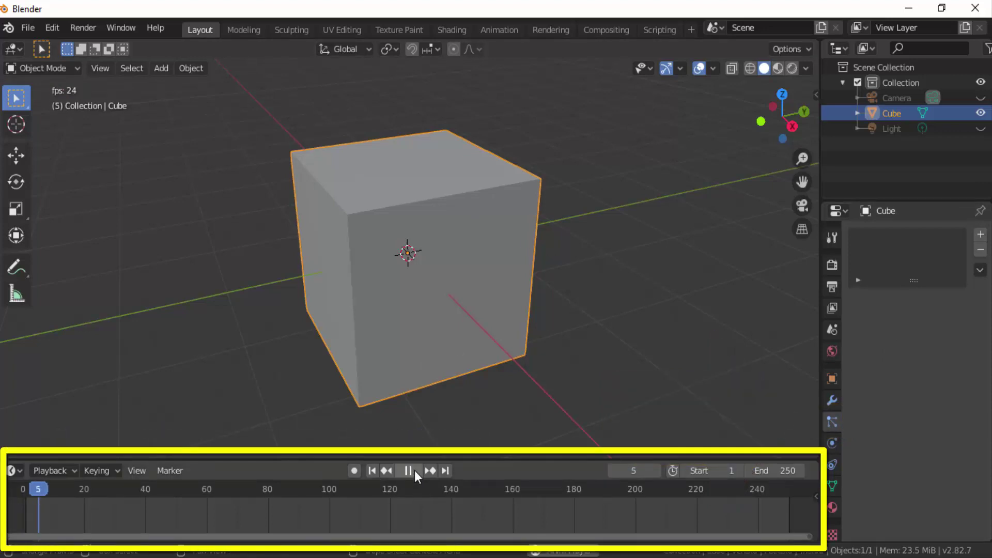
{"action": "left_click", "coordinate": [414, 471]}
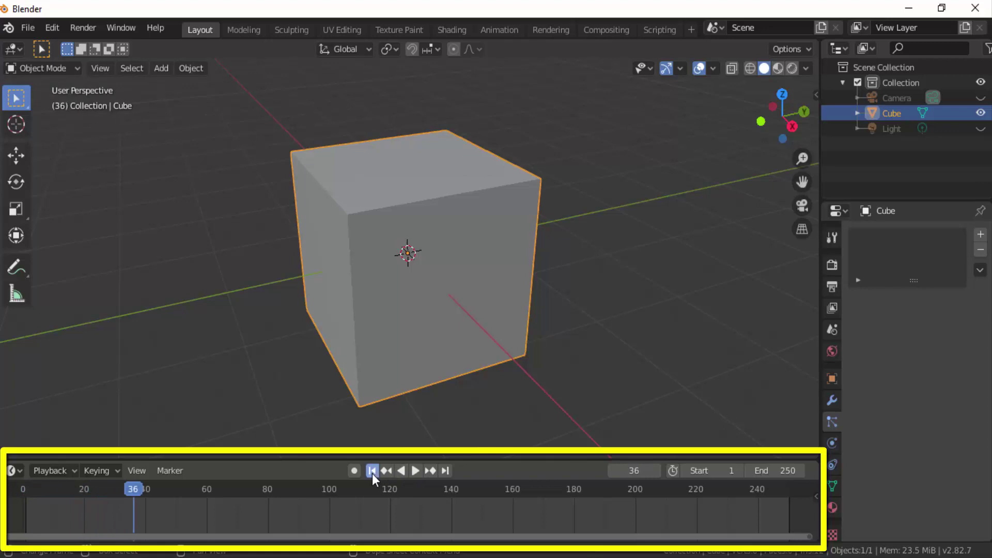
{"action": "left_click", "coordinate": [372, 471]}
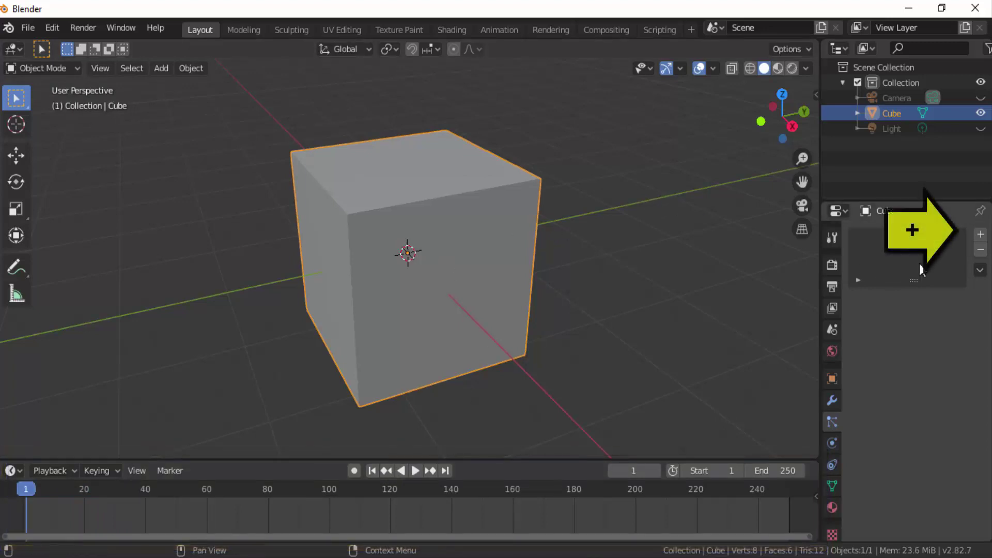
Step: Add a particle system to the cube and rename it MESCLAGEM
{"action": "left_click", "coordinate": [980, 234]}
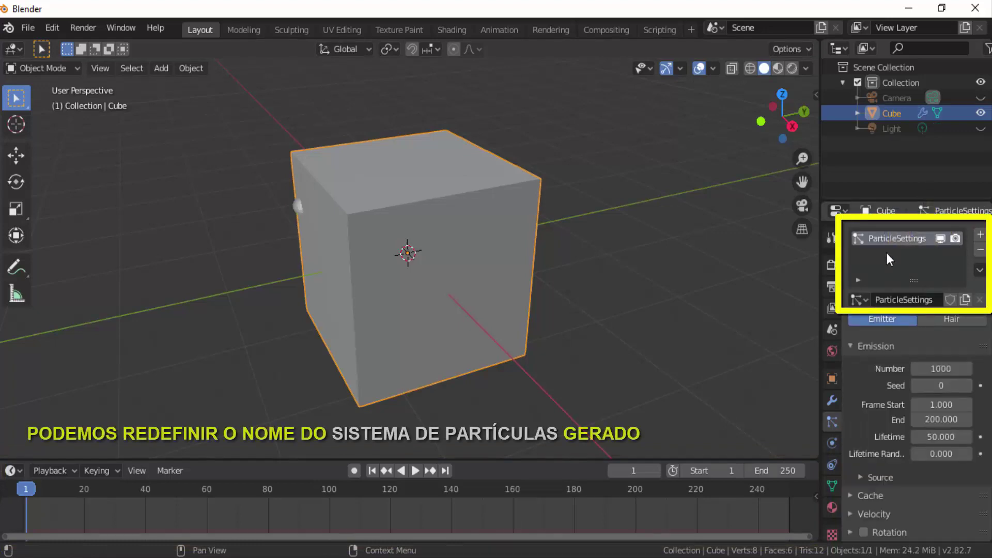
{"action": "double_click", "coordinate": [873, 240]}
{"action": "left_click", "coordinate": [869, 241]}
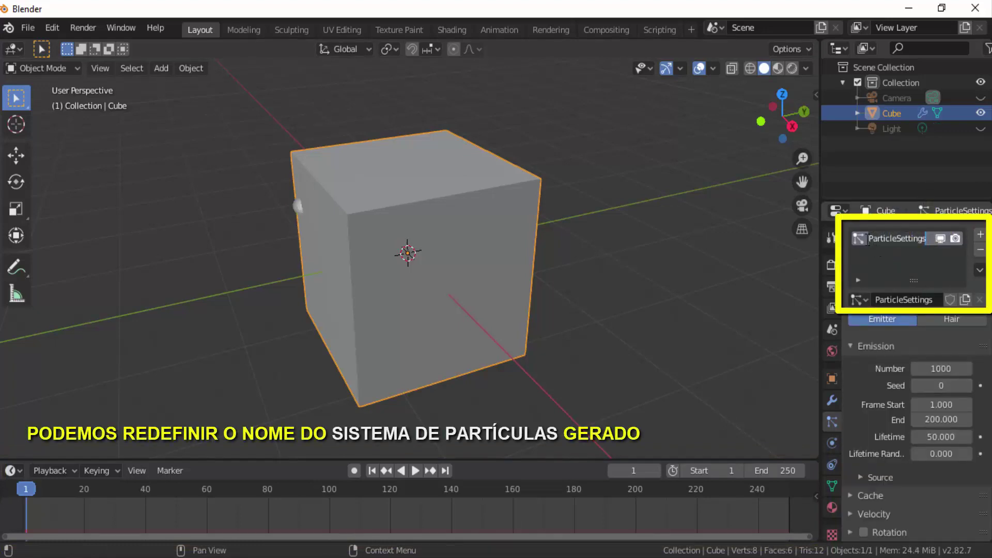
{"action": "type", "text": "MESCLAG"}
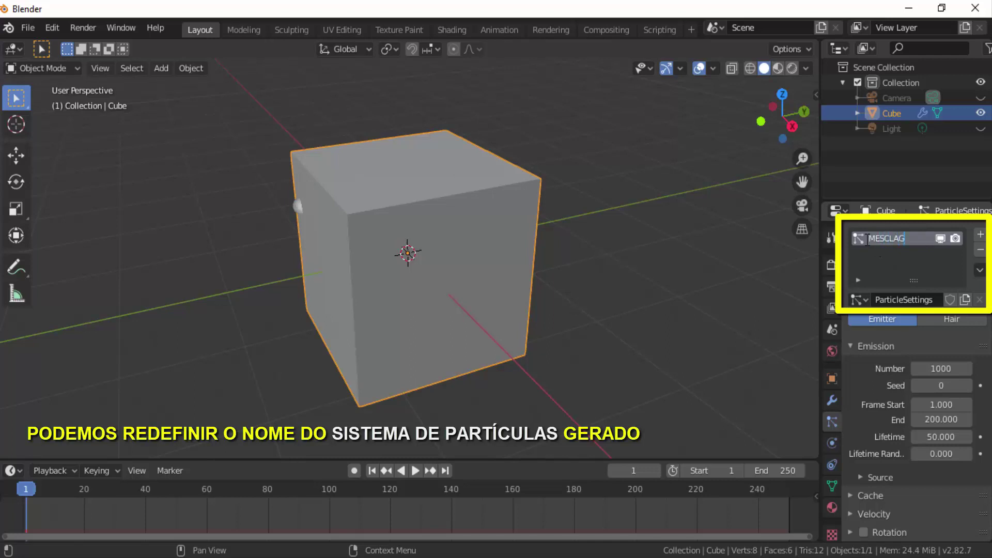
{"action": "type", "text": "EM"}
{"action": "key", "text": "Return"}
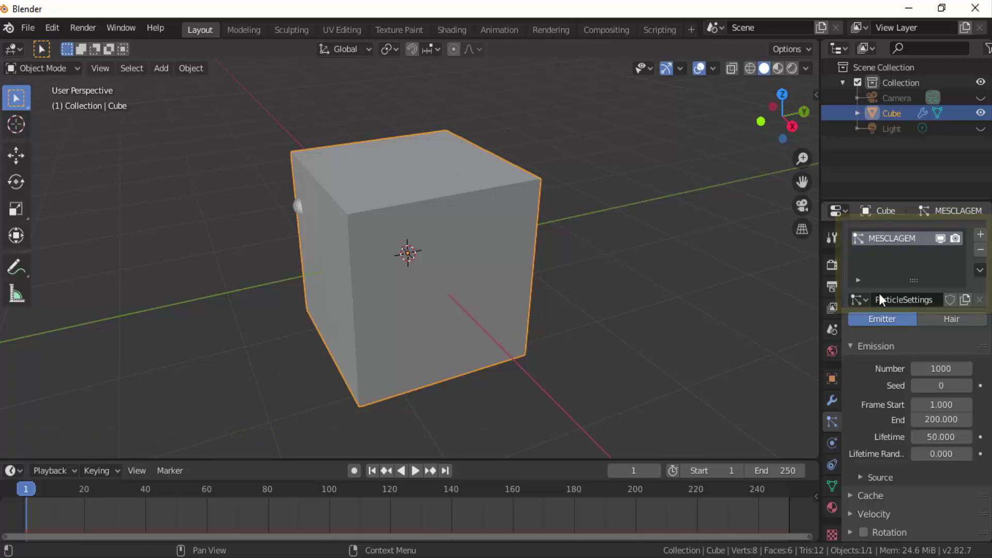
Step: Play the animation to view the particles emitted from the cube, and return to frame 1
{"action": "left_click", "coordinate": [416, 473]}
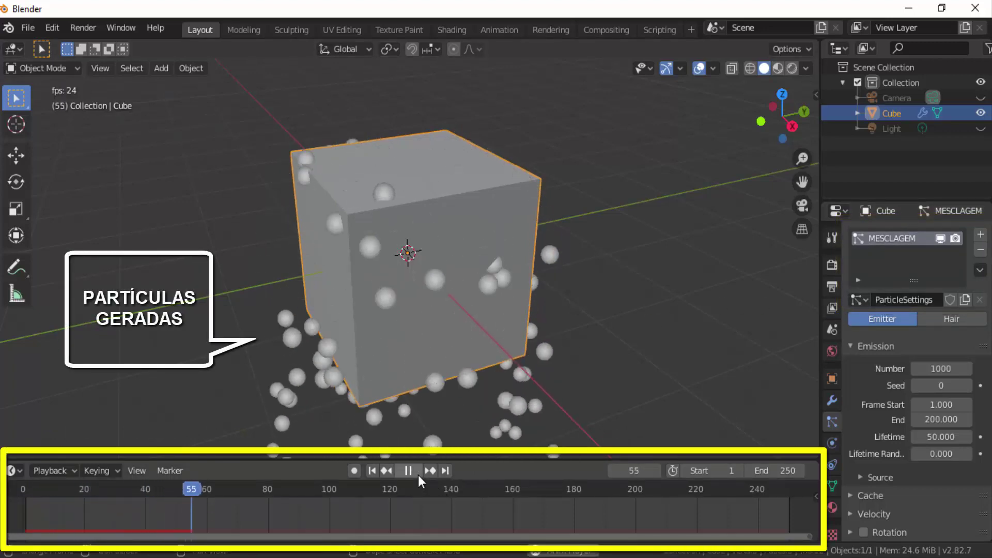
{"action": "scroll", "coordinate": [559, 333], "scroll_direction": "down", "scroll_amount": 2}
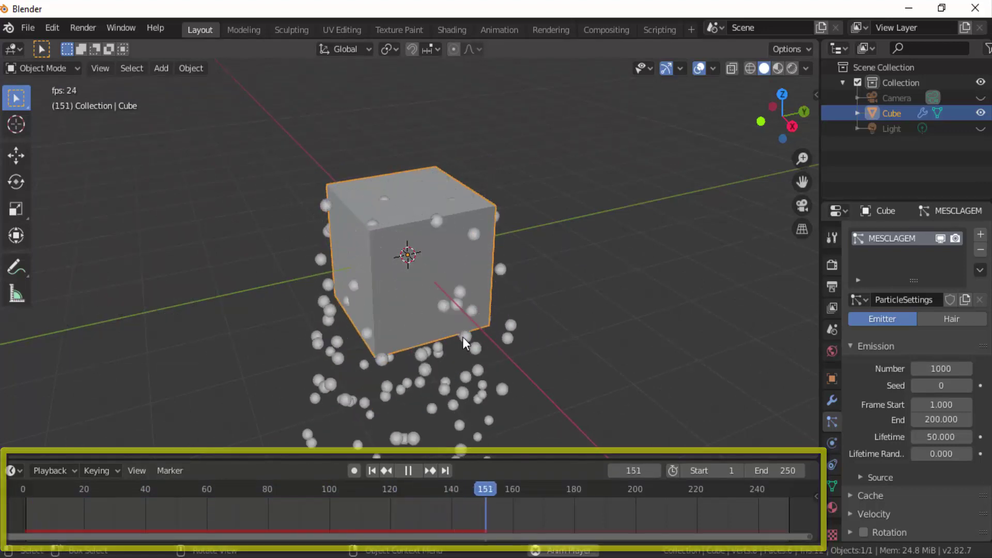
{"action": "key", "text": "Escape"}
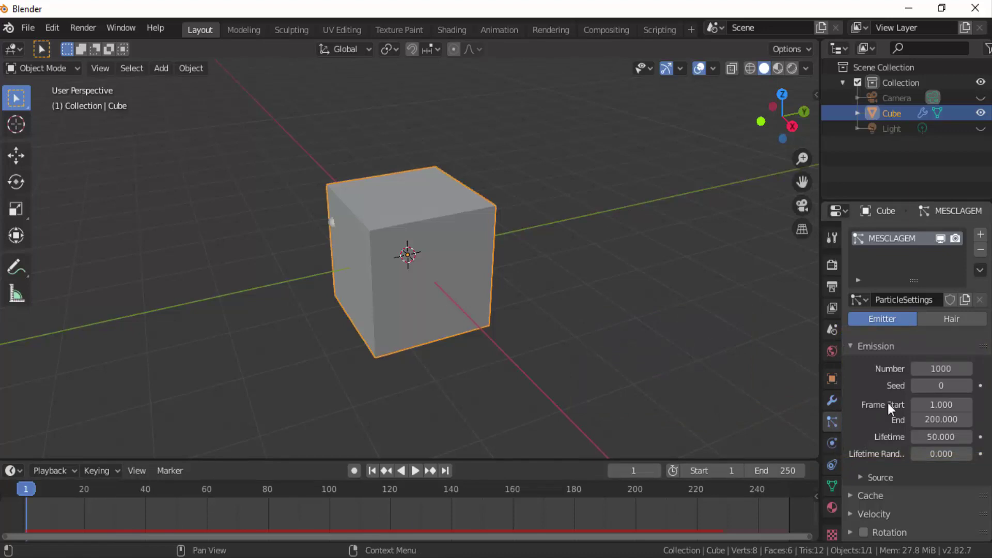
Step: Set the particle emission number to 20 and its end frame to 1
{"action": "left_click", "coordinate": [938, 369]}
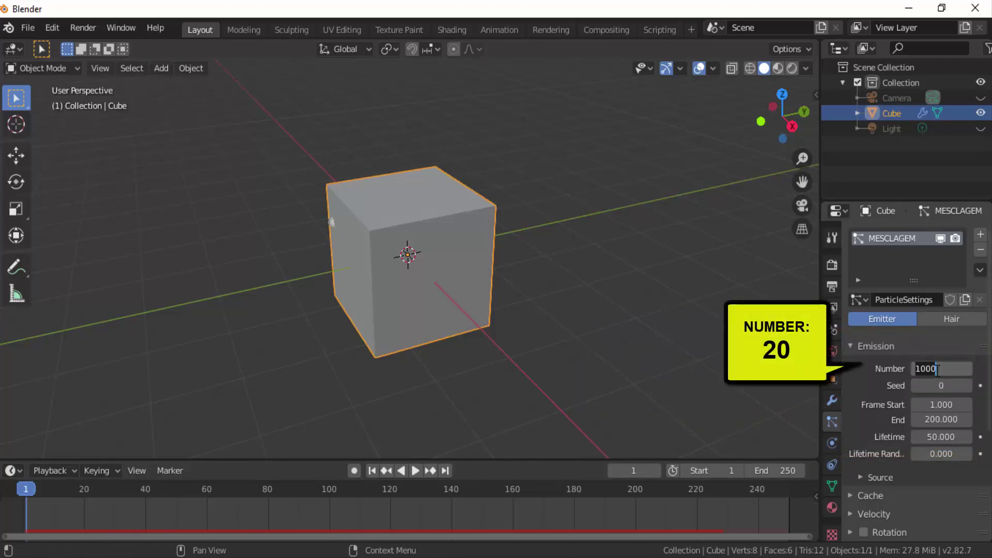
{"action": "type", "text": "20"}
{"action": "key", "text": "Return"}
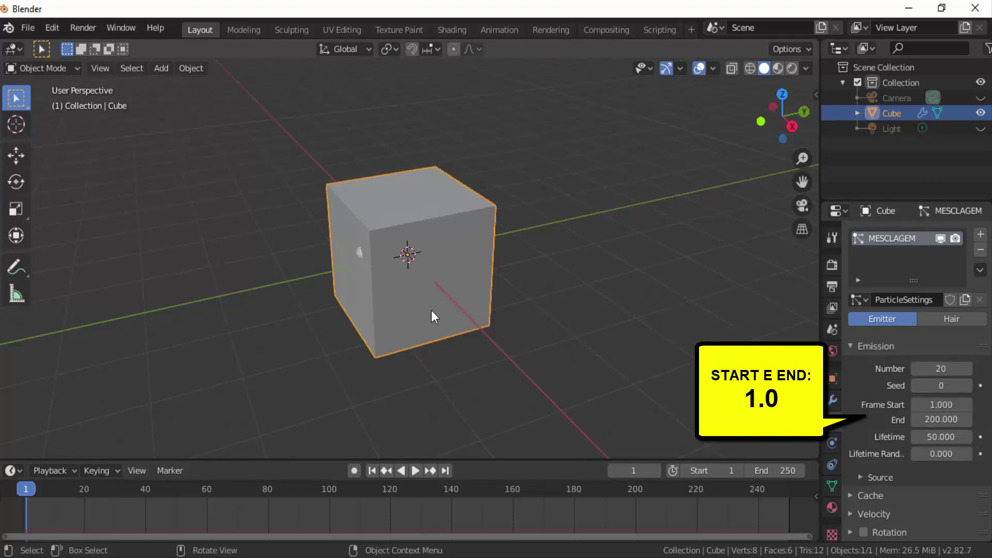
{"action": "double_click", "coordinate": [938, 419]}
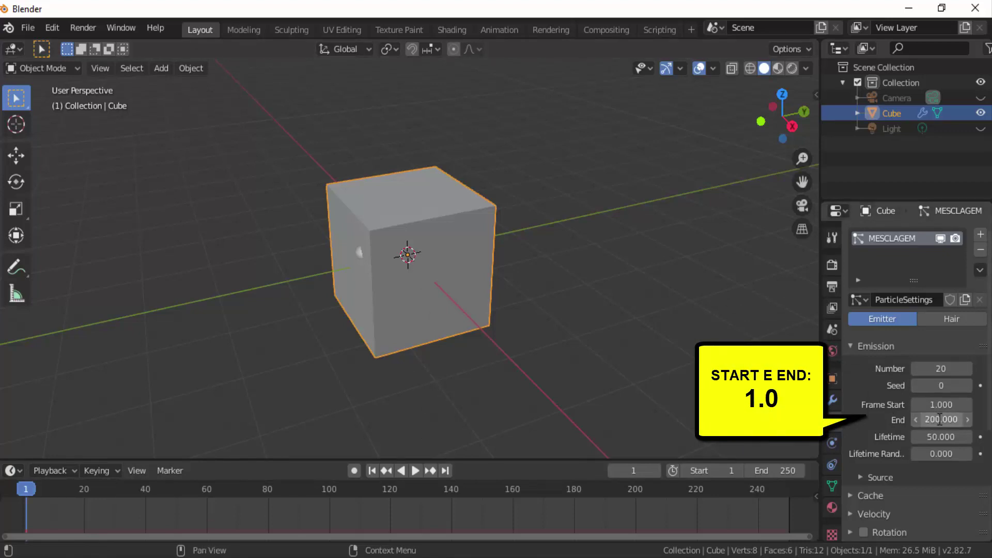
{"action": "type", "text": "1"}
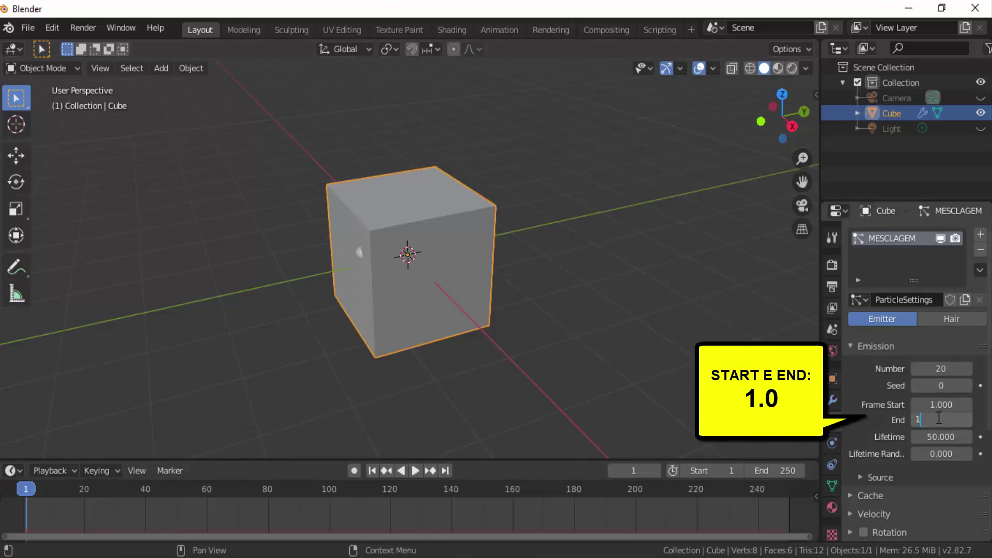
{"action": "key", "text": "Return"}
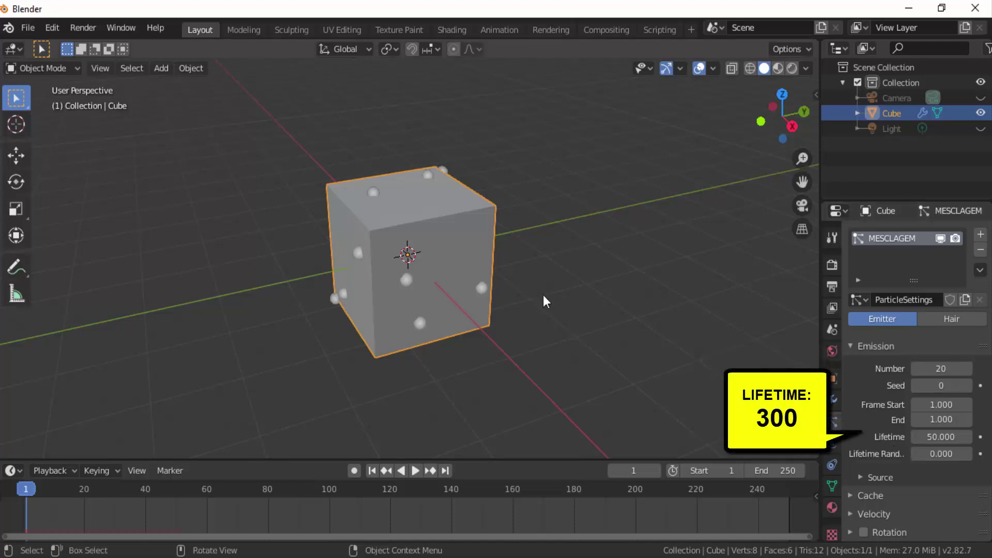
Step: Set the particle lifetime to 300 frames
{"action": "double_click", "coordinate": [929, 437]}
{"action": "type", "text": "3"}
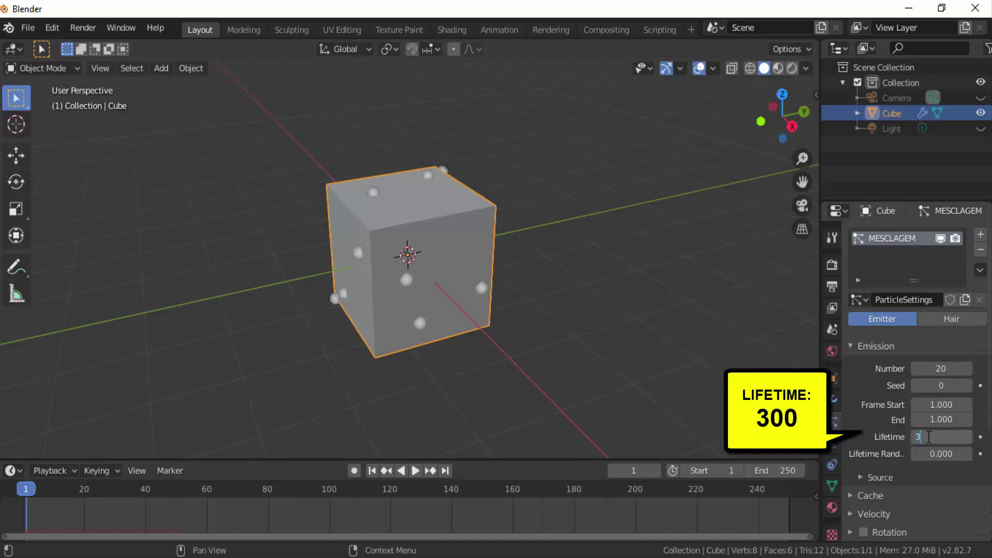
{"action": "type", "text": "00"}
{"action": "key", "text": "Return"}
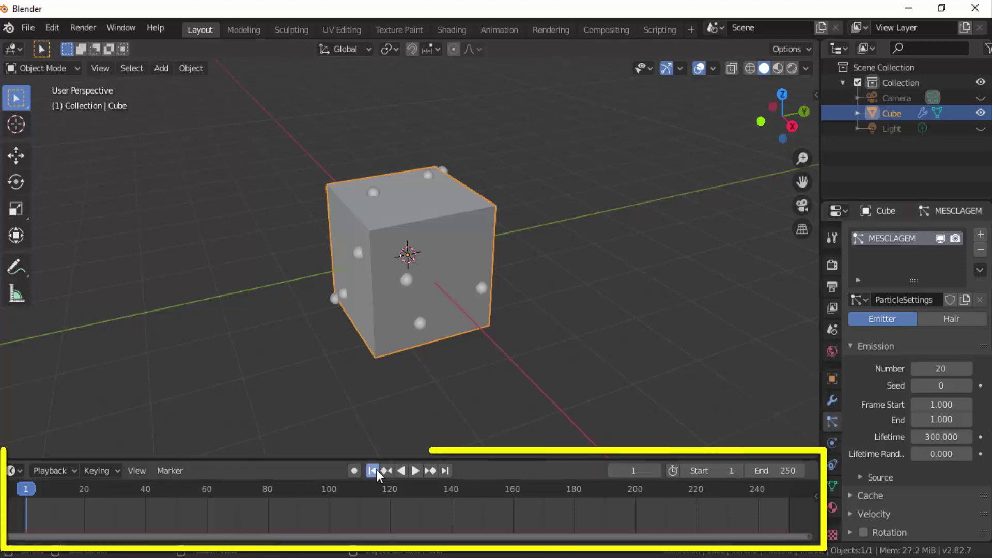
Step: Play the animation to examine the falling particles under the new emission settings, and return to frame 1
{"action": "left_click", "coordinate": [415, 471]}
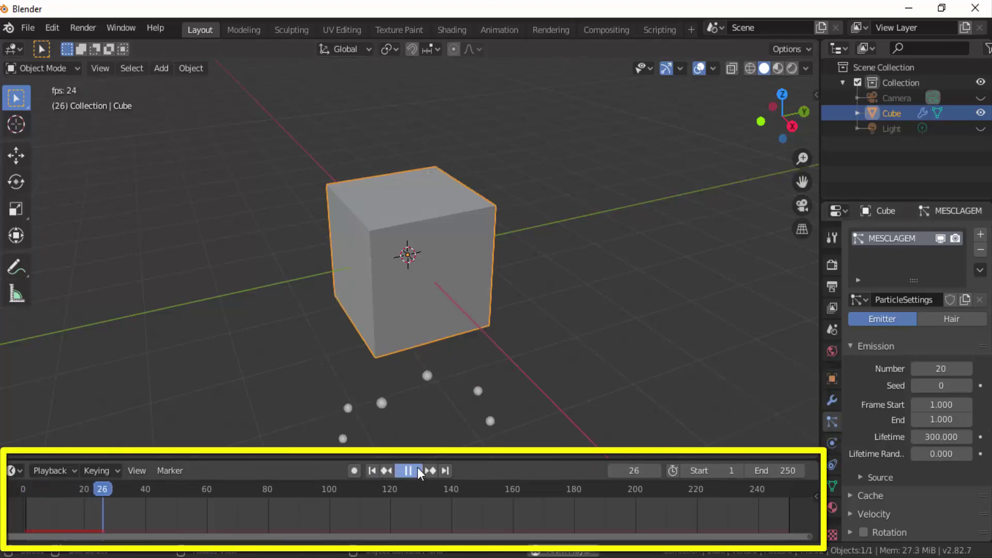
{"action": "left_click", "coordinate": [416, 469]}
{"action": "scroll", "coordinate": [467, 326], "scroll_direction": "down", "scroll_amount": 4}
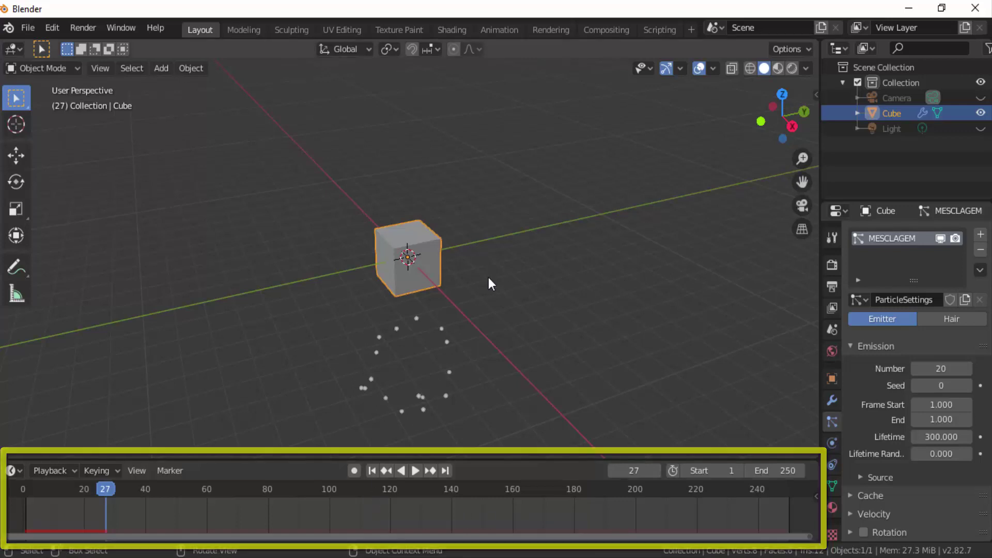
{"action": "scroll", "coordinate": [488, 278], "scroll_direction": "up", "scroll_amount": 2}
{"action": "scroll", "coordinate": [489, 281], "scroll_direction": "up", "scroll_amount": 5}
{"action": "scroll", "coordinate": [489, 283], "scroll_direction": "down", "scroll_amount": 2}
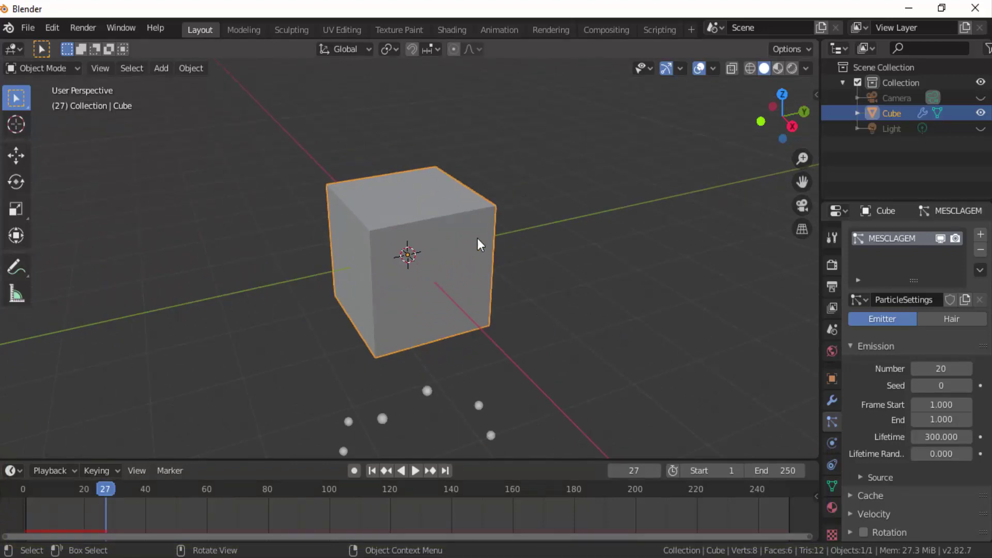
{"action": "left_click", "coordinate": [372, 471]}
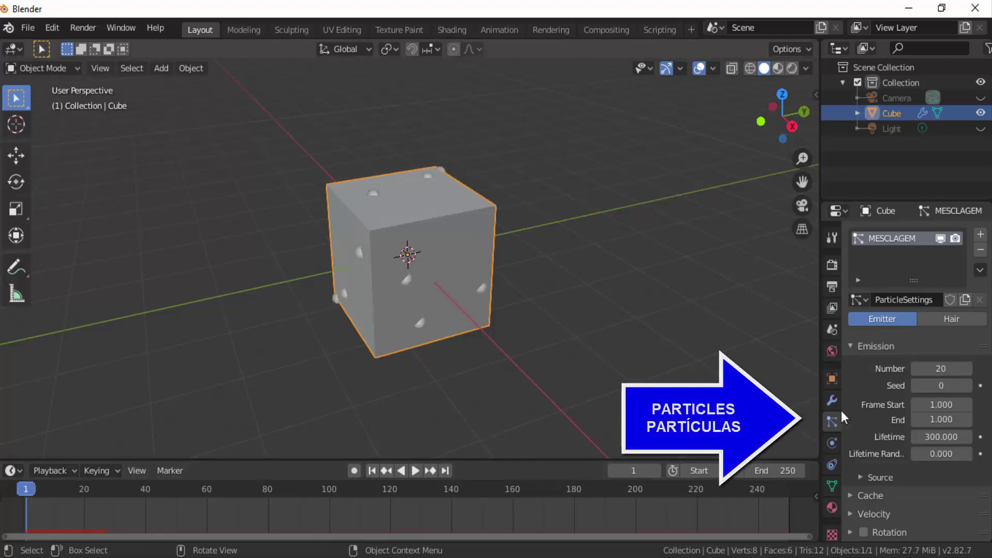
Step: Turn off Show Emitter in the particle system's Viewport Display settings
{"action": "scroll", "coordinate": [878, 410], "scroll_direction": "down", "scroll_amount": 8}
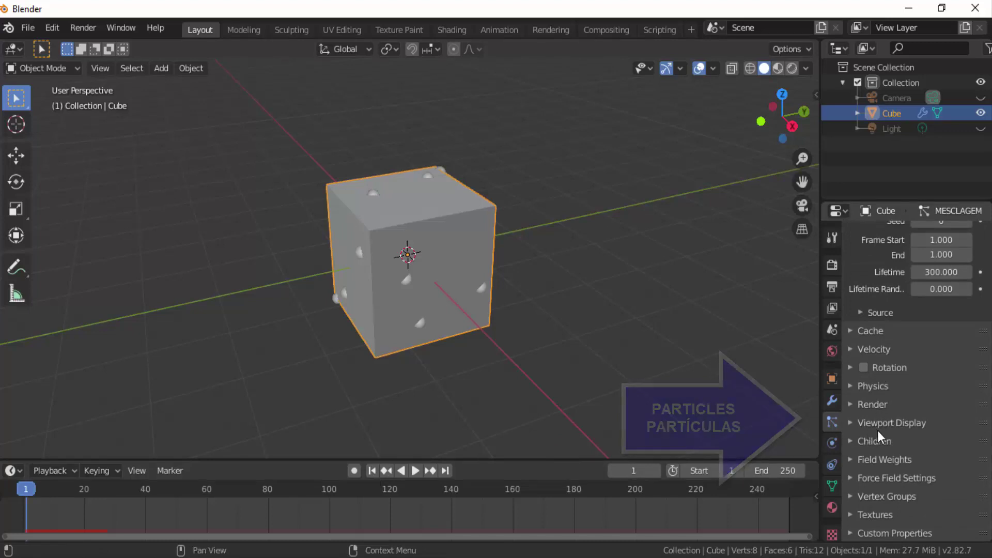
{"action": "left_click", "coordinate": [850, 424]}
{"action": "scroll", "coordinate": [857, 440], "scroll_direction": "down", "scroll_amount": 4}
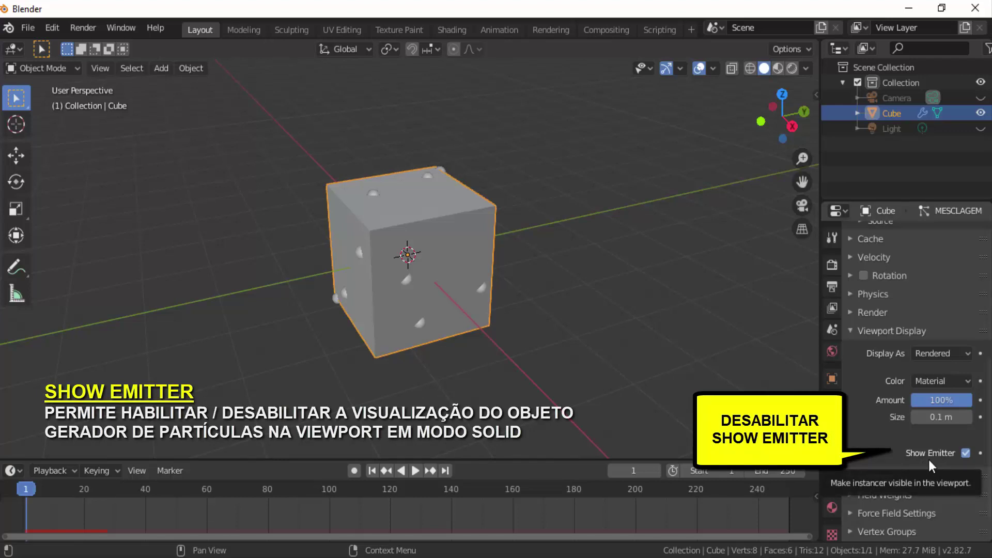
{"action": "left_click", "coordinate": [965, 453]}
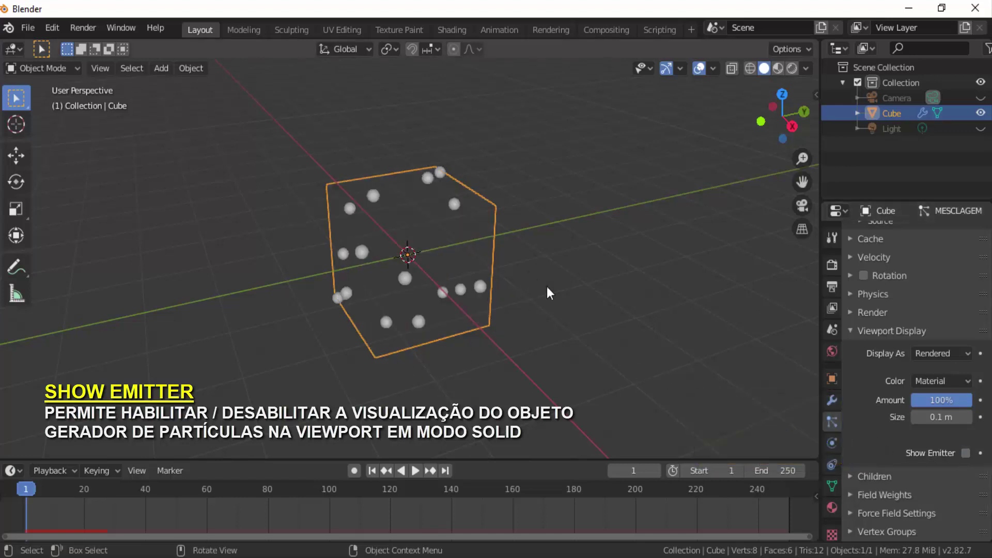
Step: Play the particle animation twice from the first frame with the emitter hidden, rewinding to frame 1 each time
{"action": "left_click", "coordinate": [416, 471]}
{"action": "left_click", "coordinate": [403, 471]}
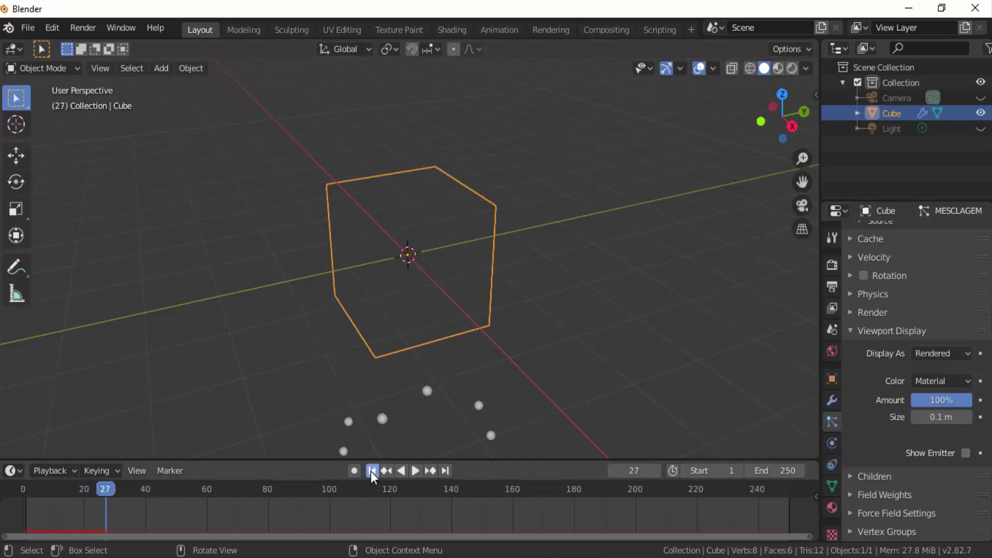
{"action": "left_click", "coordinate": [372, 471]}
{"action": "left_click", "coordinate": [408, 470]}
{"action": "left_click", "coordinate": [416, 470]}
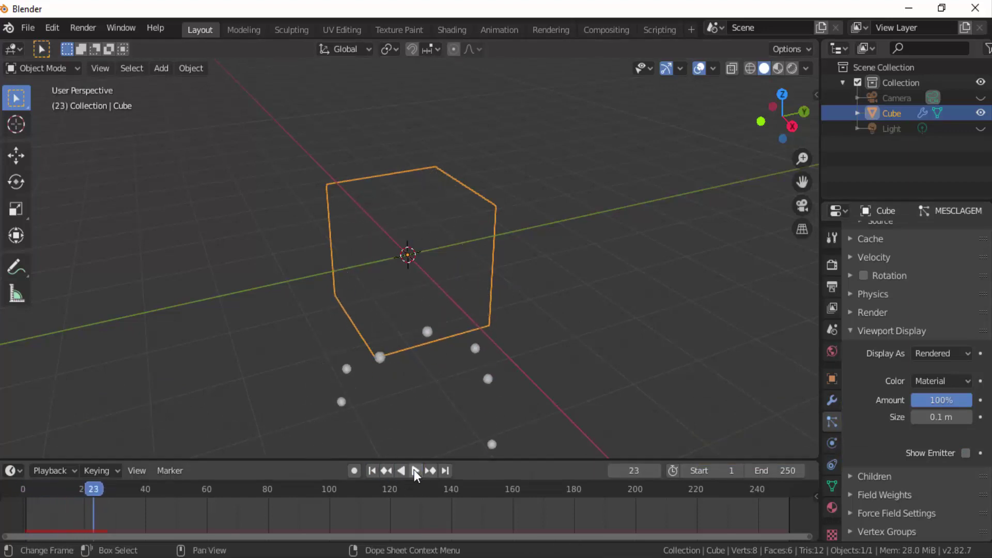
{"action": "left_click", "coordinate": [372, 471]}
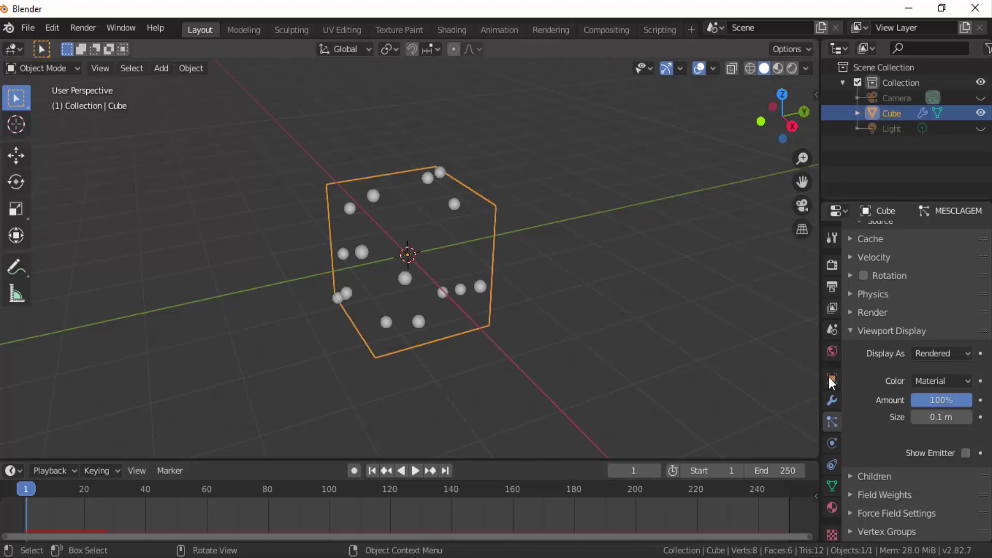
Step: Turn off Show Emitter in the particle system's Render settings
{"action": "scroll", "coordinate": [882, 433], "scroll_direction": "up", "scroll_amount": 8}
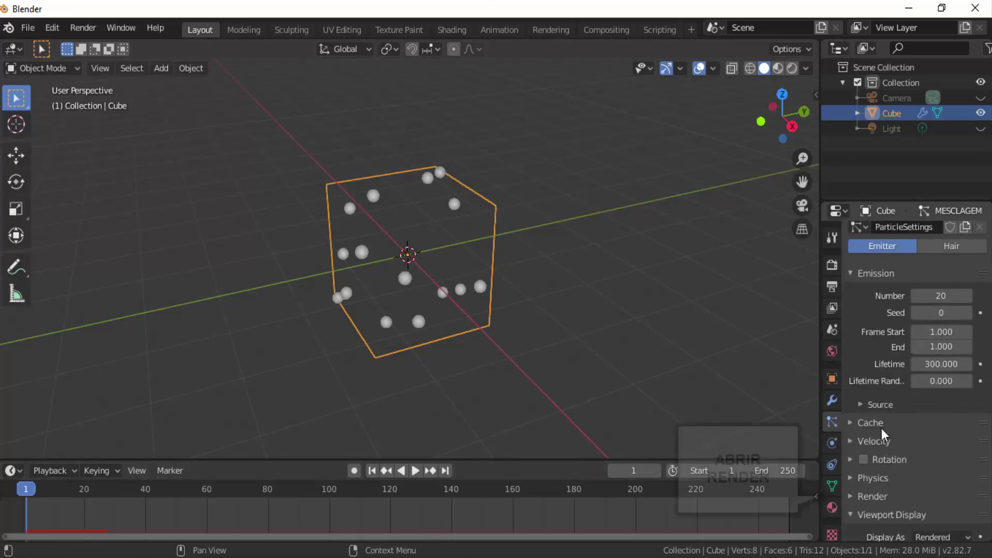
{"action": "left_click", "coordinate": [852, 497]}
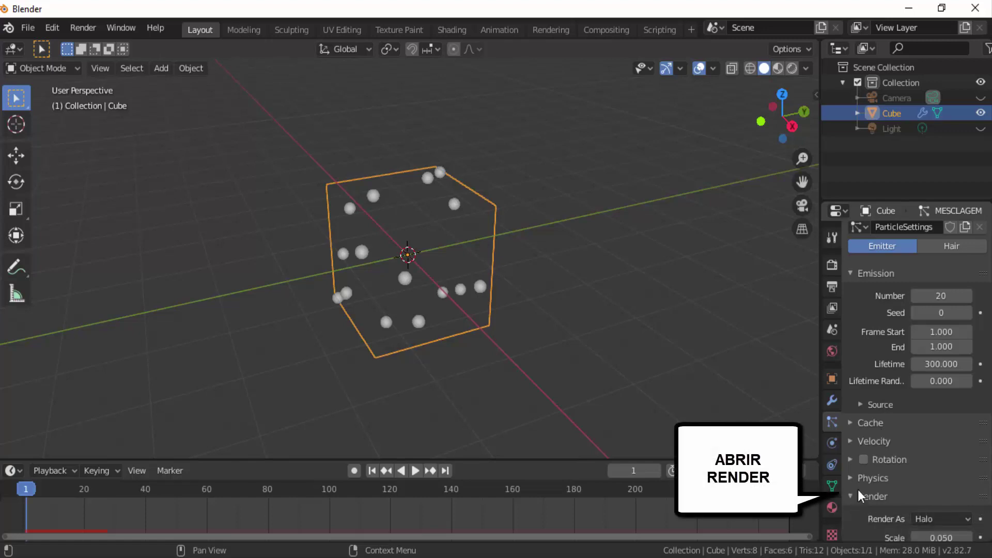
{"action": "scroll", "coordinate": [860, 496], "scroll_direction": "down", "scroll_amount": 8}
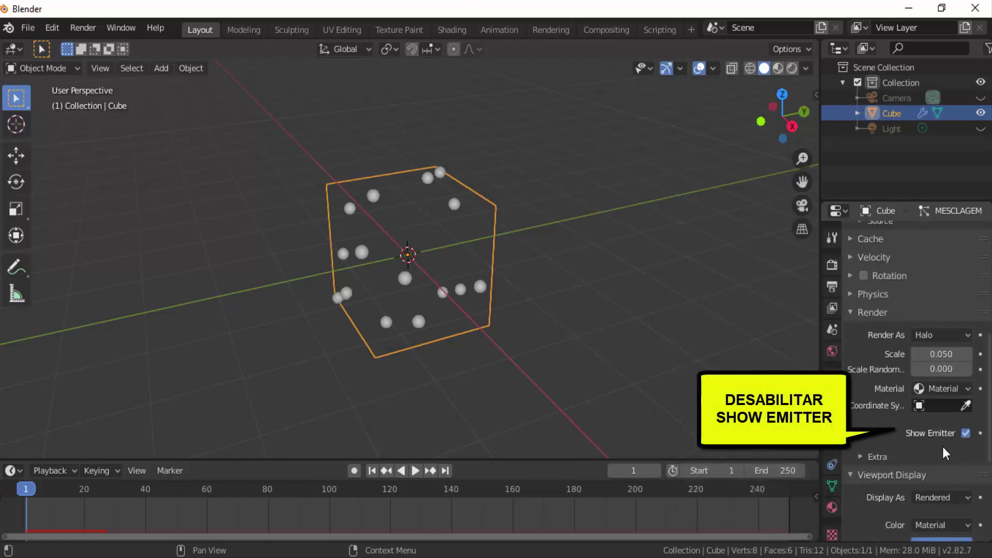
{"action": "left_click", "coordinate": [965, 433]}
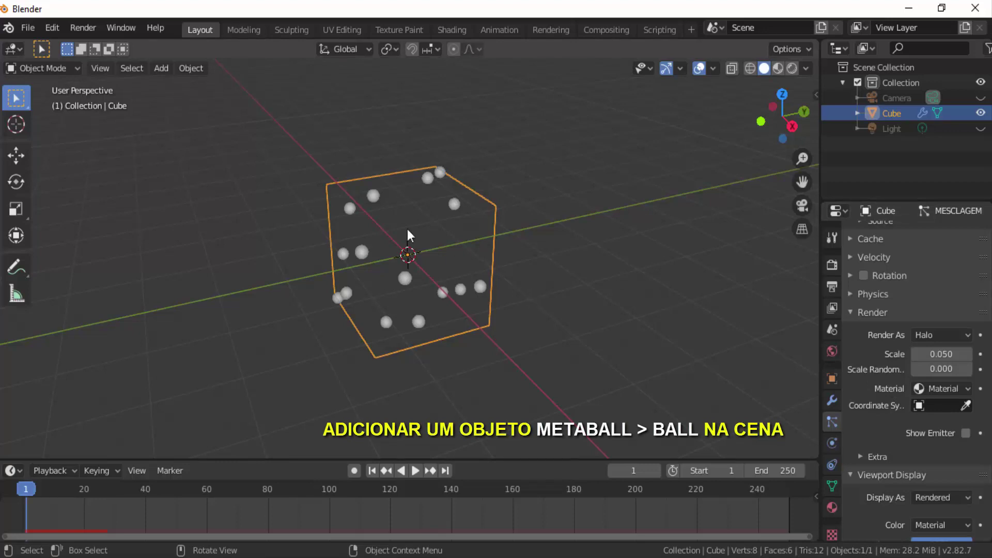
Step: Add a Metaball Ball object to the scene at the origin
{"action": "left_click", "coordinate": [162, 67]}
{"action": "mouse_move", "coordinate": [177, 132]}
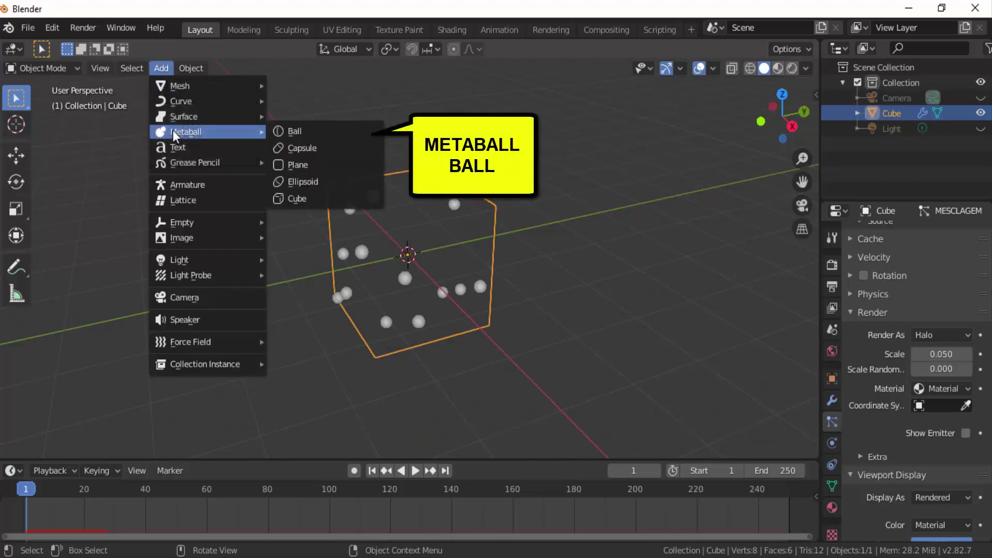
{"action": "left_click", "coordinate": [294, 133]}
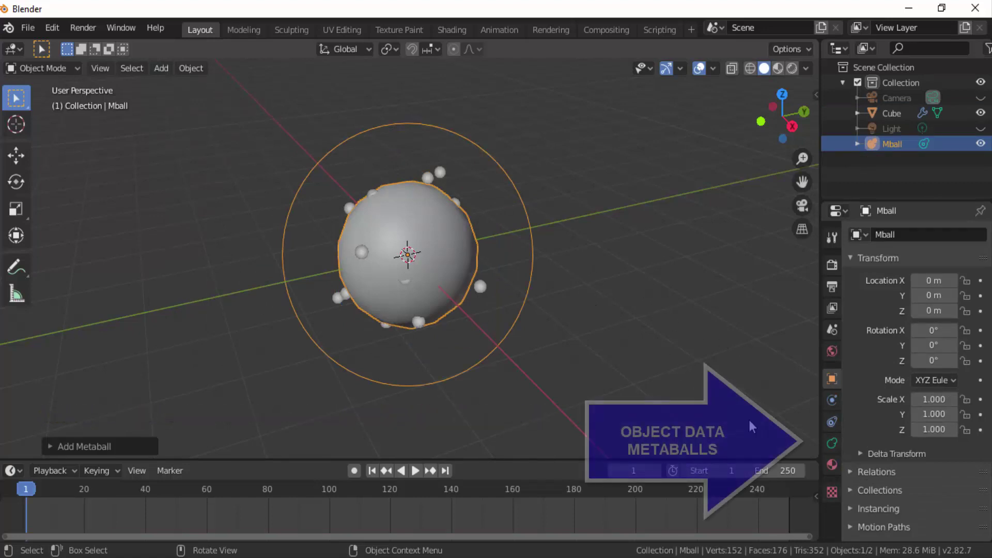
Step: Set the metaball's viewport resolution and render resolution both to 0.12 m
{"action": "left_click", "coordinate": [832, 443]}
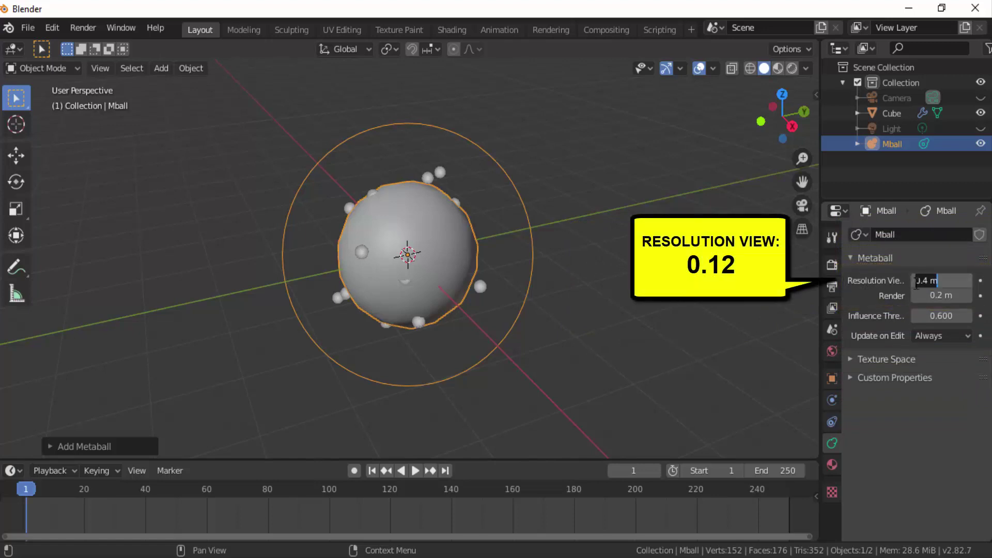
{"action": "type", "text": "0.12"}
{"action": "key", "text": "Return"}
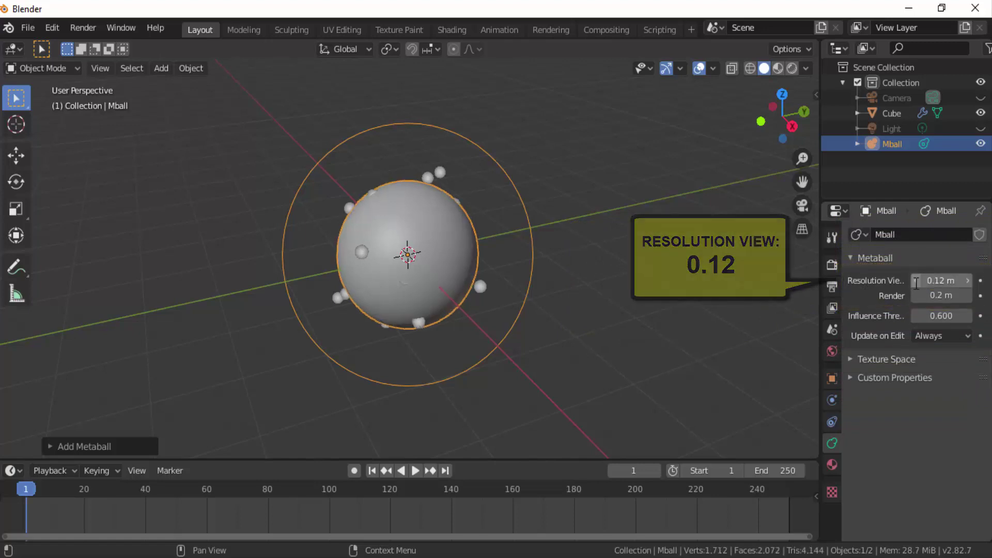
{"action": "left_click", "coordinate": [944, 296]}
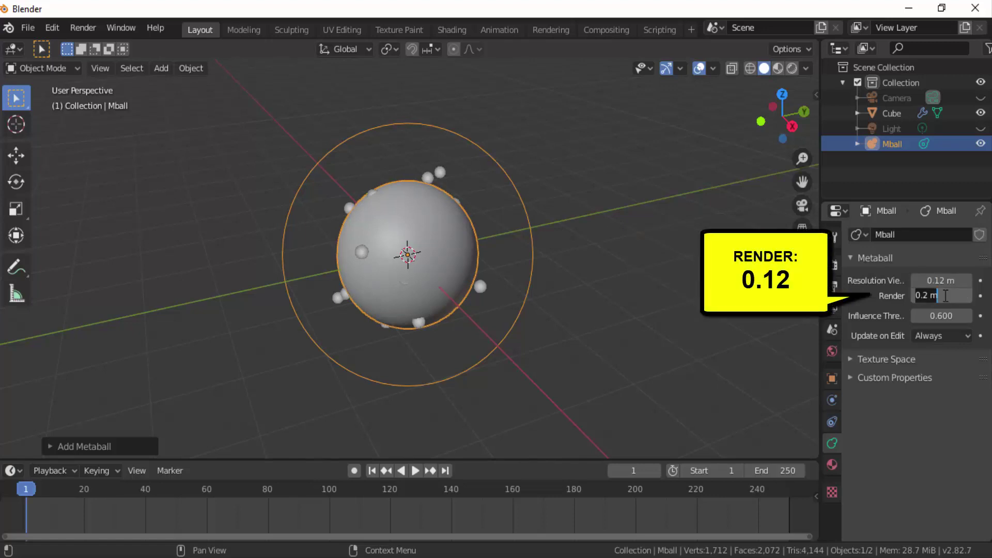
{"action": "key", "text": "BackSpace"}
{"action": "type", "text": "0.12"}
{"action": "key", "text": "Return"}
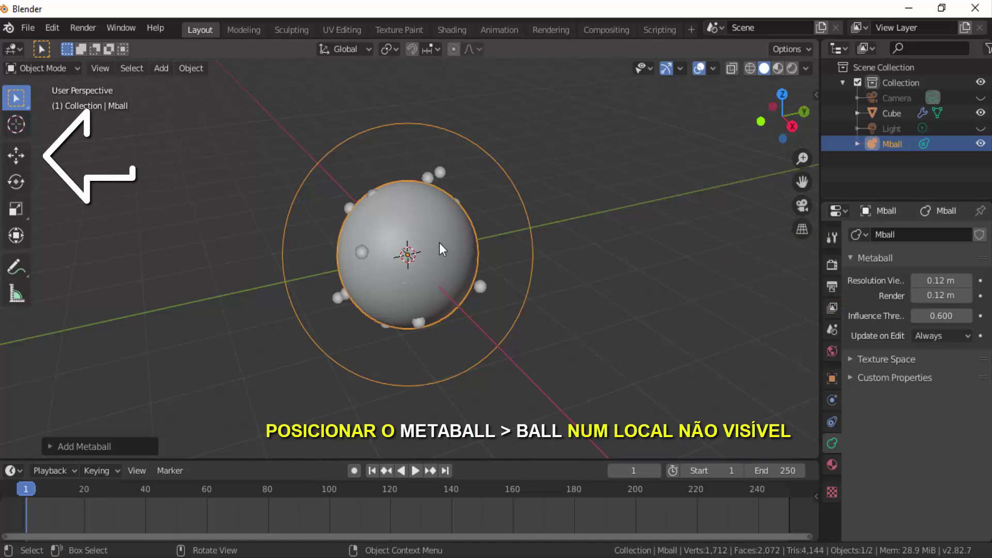
Step: Move the metaball along the Y axis well away from the cube, out of the current view
{"action": "left_click", "coordinate": [21, 159]}
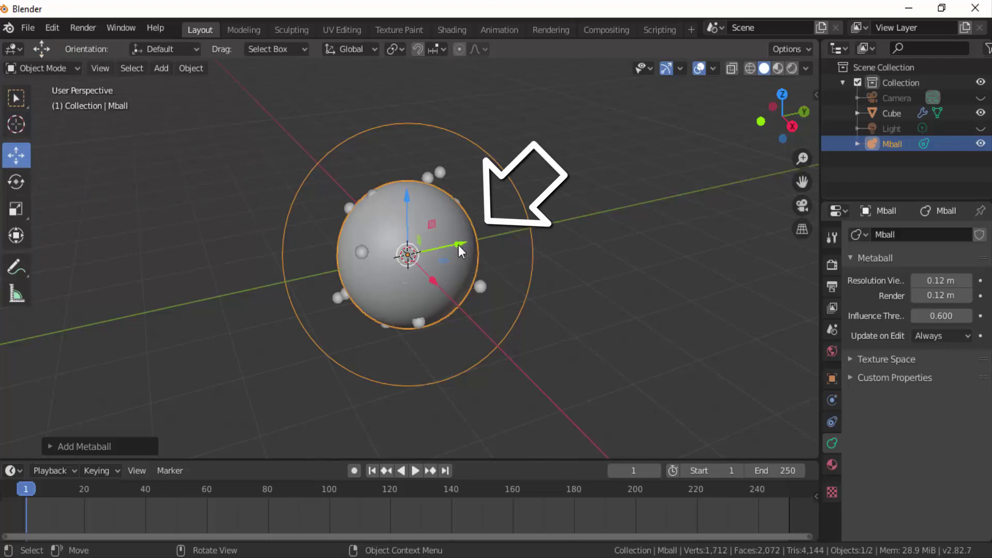
{"action": "left_click_drag", "start_coordinate": [460, 245], "coordinate": [177, 168]}
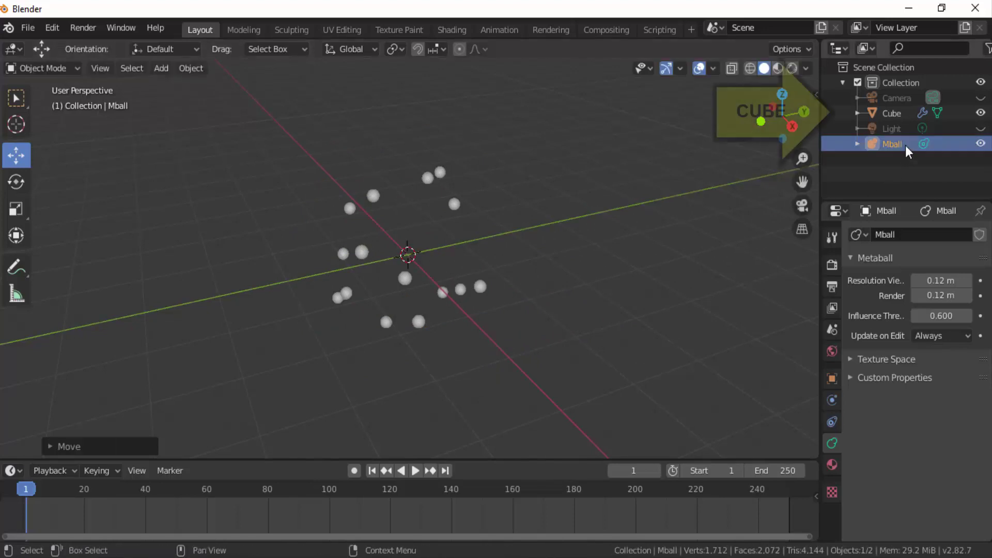
Step: Set the Cube's particle system to render its particles as Object
{"action": "left_click", "coordinate": [901, 116]}
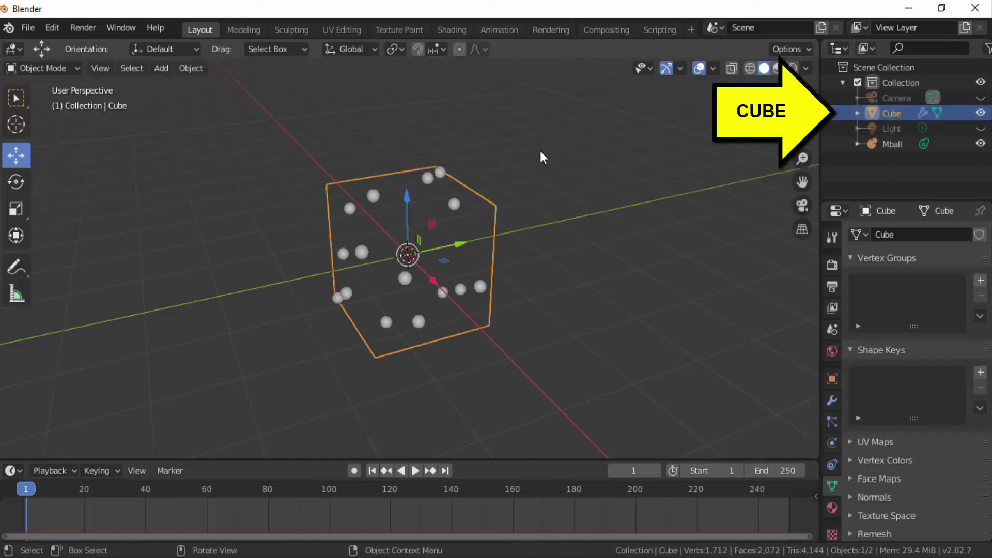
{"action": "scroll", "coordinate": [517, 278], "scroll_direction": "up", "scroll_amount": 3}
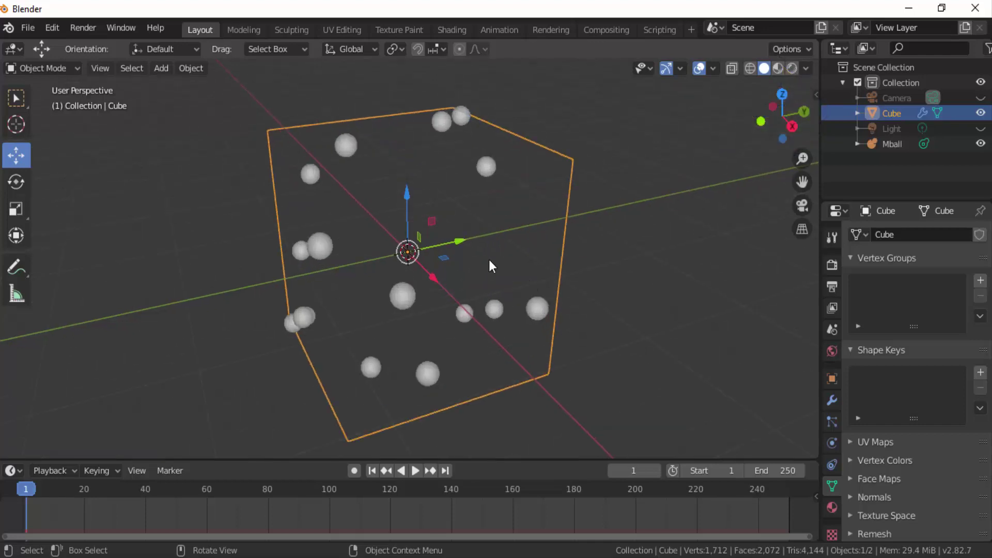
{"action": "scroll", "coordinate": [473, 237], "scroll_direction": "down", "scroll_amount": 2}
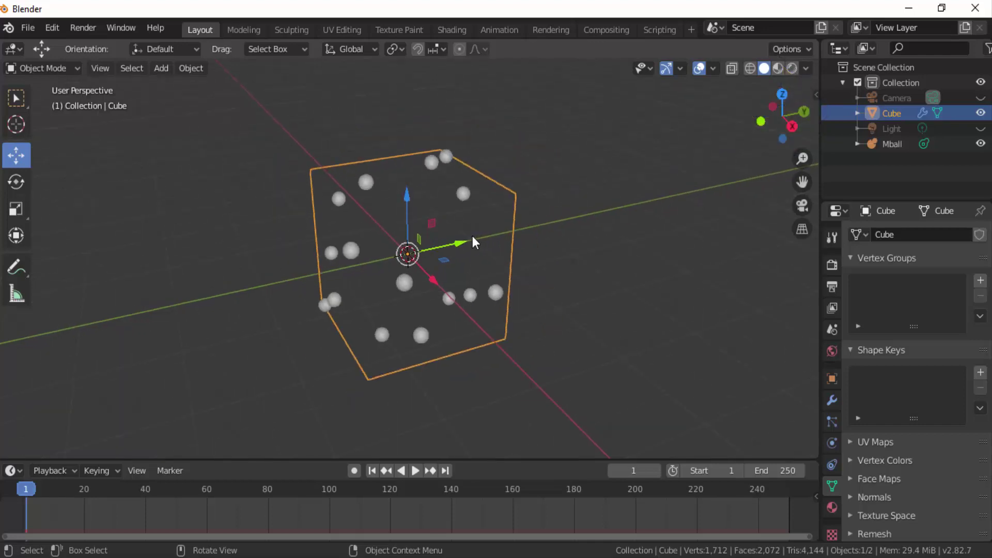
{"action": "left_click", "coordinate": [830, 422]}
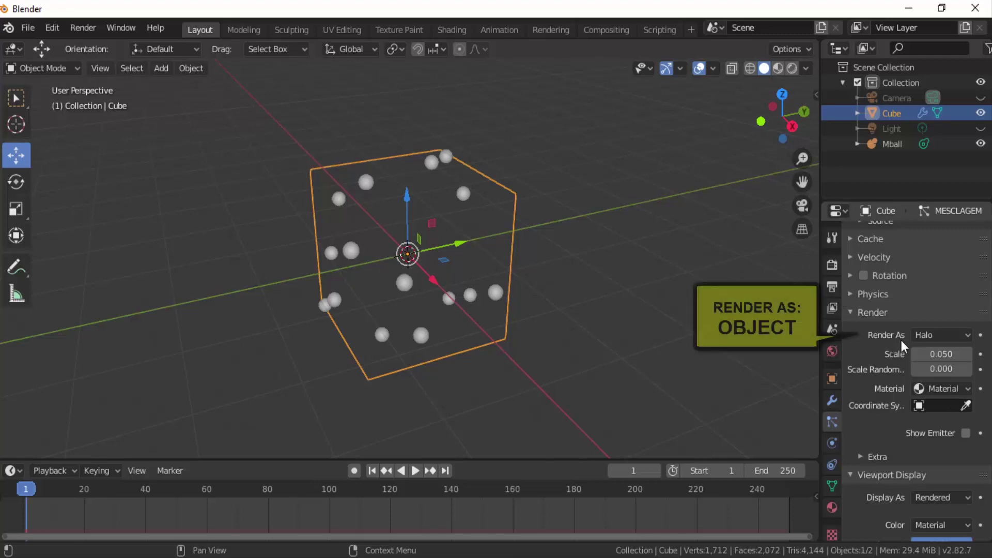
{"action": "left_click", "coordinate": [932, 335]}
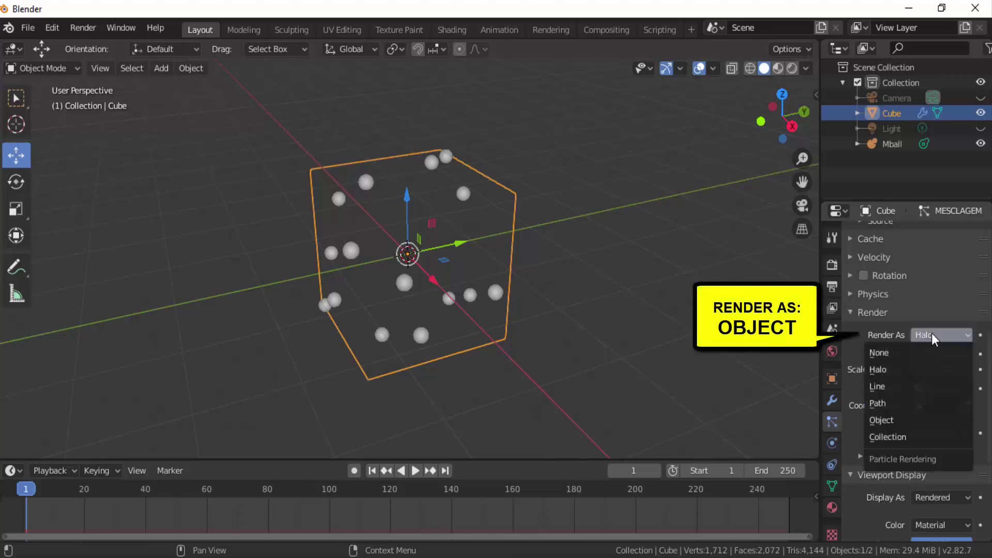
{"action": "left_click", "coordinate": [907, 420]}
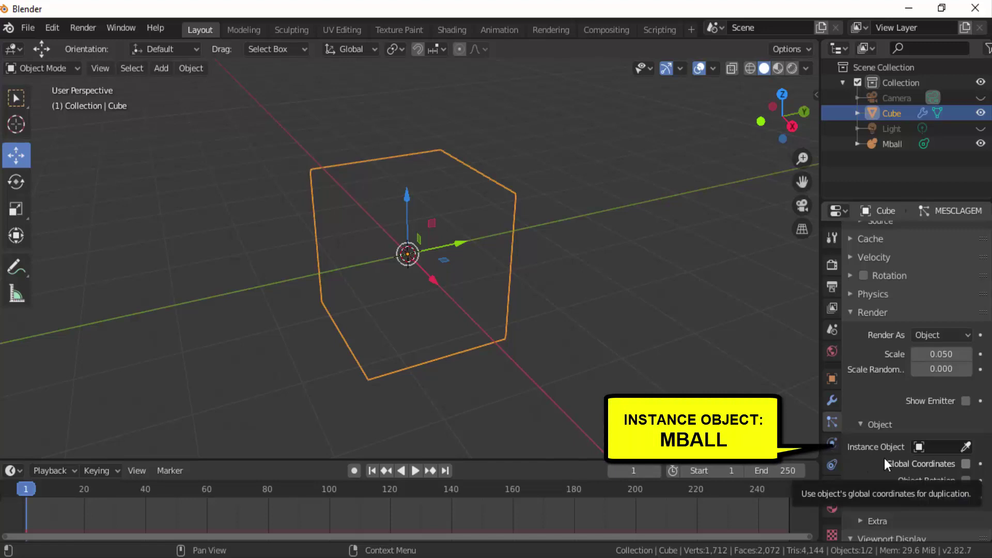
Step: Assign Mball as the particles' instance object by sampling the metaball in the viewport
{"action": "left_click", "coordinate": [930, 446]}
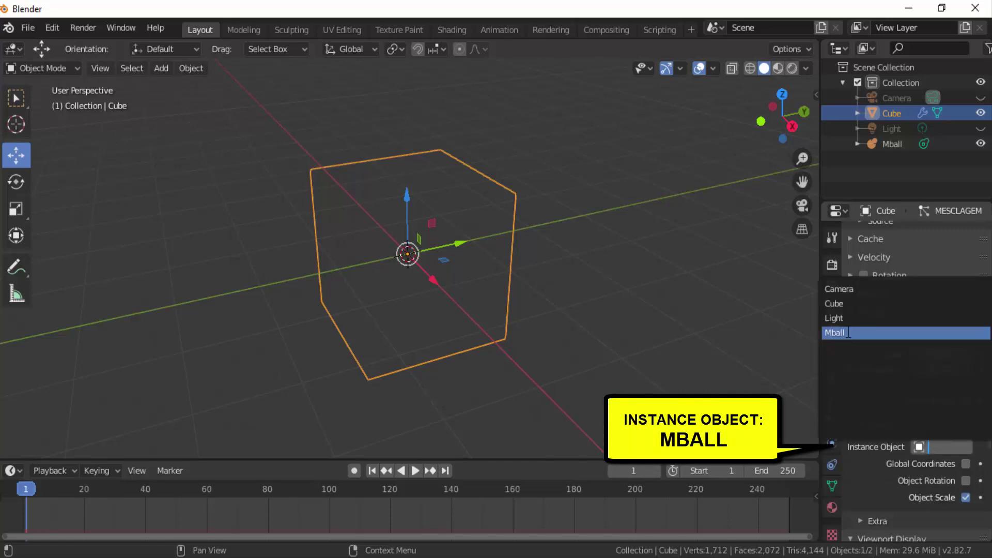
{"action": "left_click", "coordinate": [654, 360]}
{"action": "scroll", "coordinate": [653, 360], "scroll_direction": "down", "scroll_amount": 6}
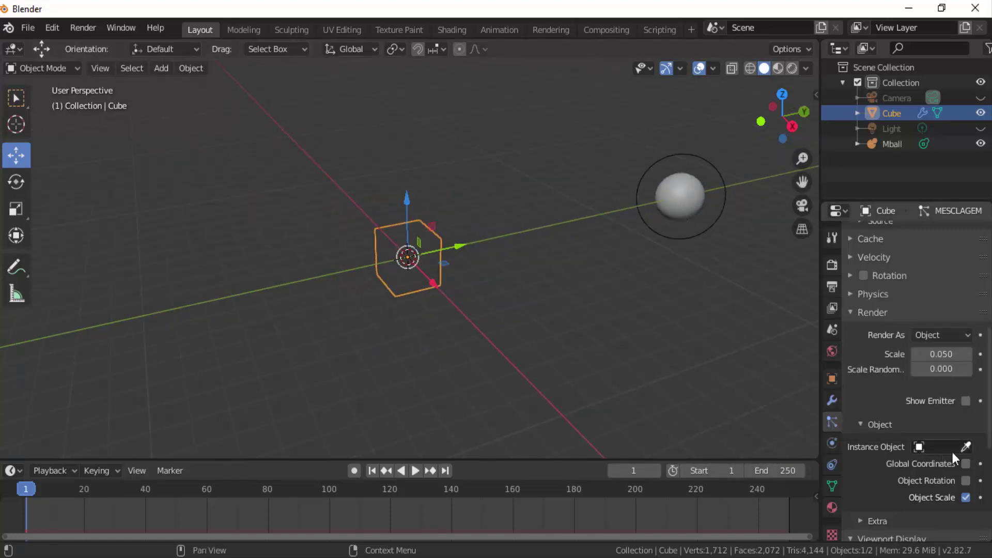
{"action": "left_click", "coordinate": [965, 447]}
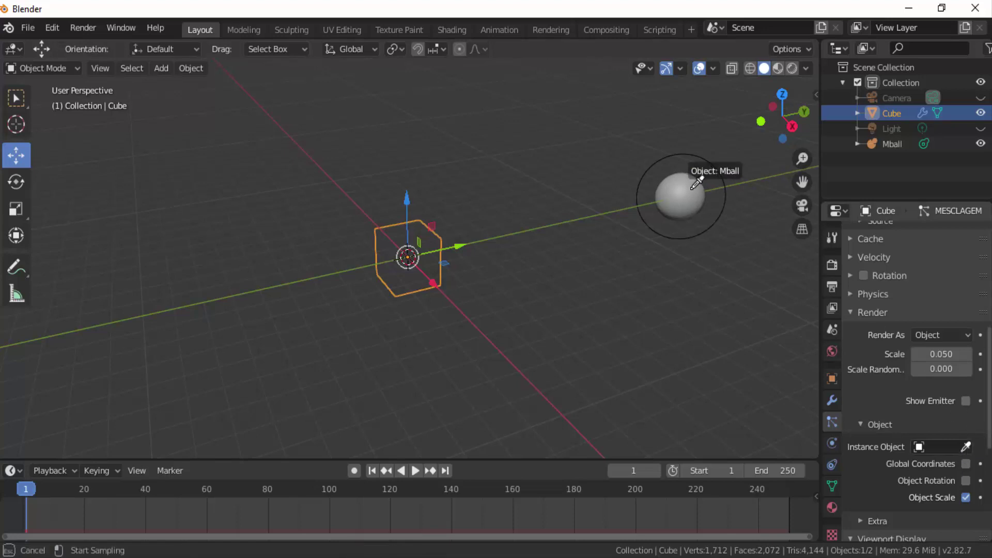
{"action": "left_click", "coordinate": [674, 187]}
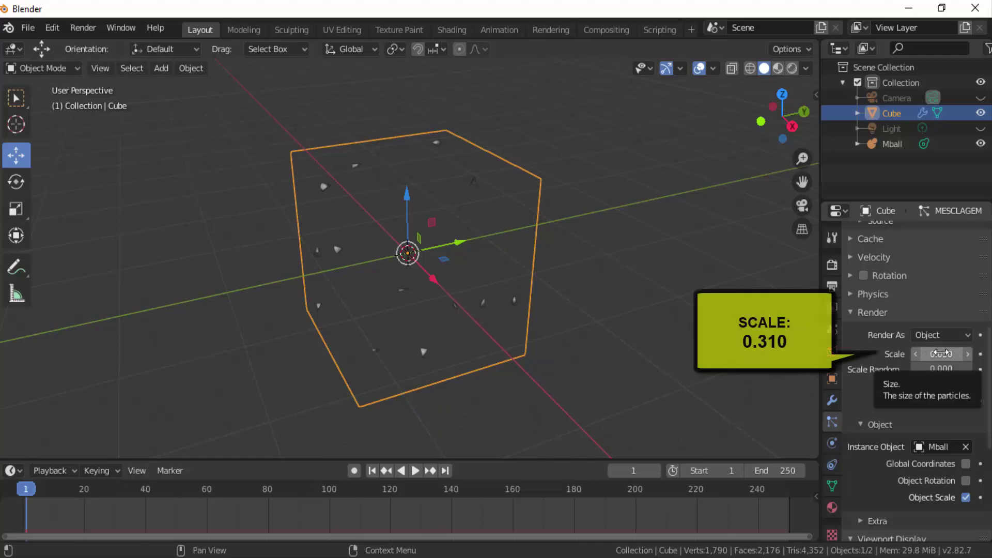
Step: Set the particles' render scale to 0.310 and their scale randomness to 1.000
{"action": "left_click_drag", "start_coordinate": [941, 354], "coordinate": [966, 354]}
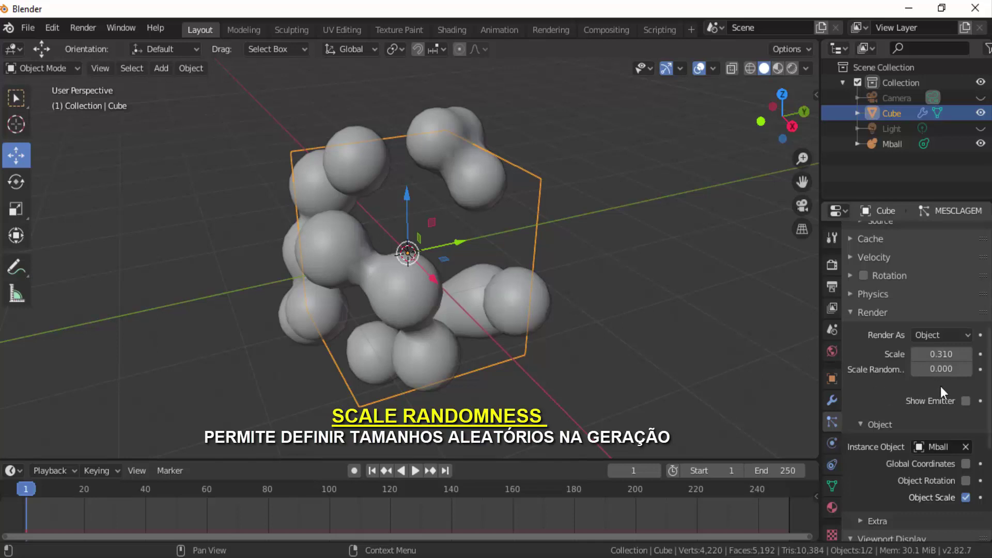
{"action": "left_click_drag", "start_coordinate": [944, 369], "coordinate": [984, 369]}
{"action": "scroll", "coordinate": [718, 342], "scroll_direction": "up", "scroll_amount": 2}
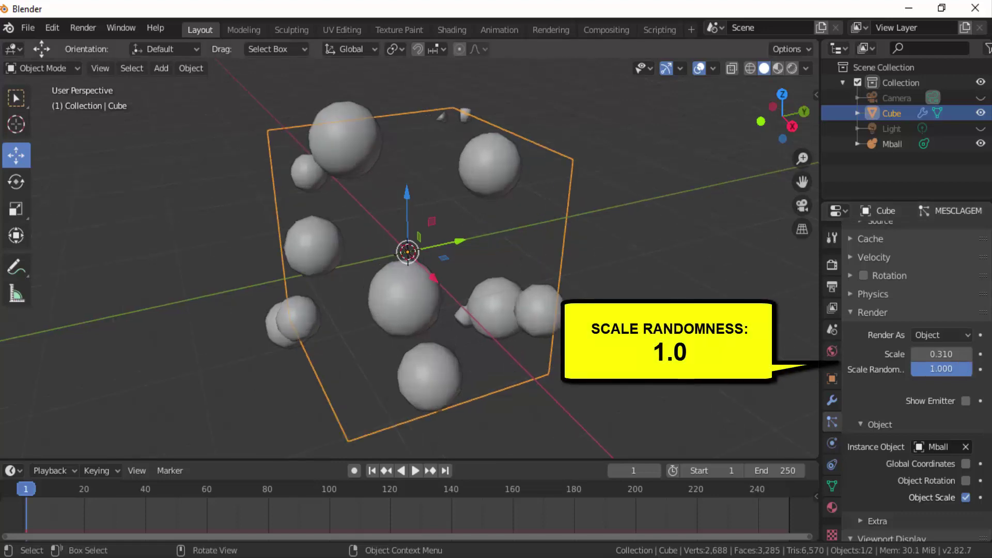
{"action": "scroll", "coordinate": [718, 342], "scroll_direction": "down", "scroll_amount": 2}
{"action": "scroll", "coordinate": [719, 342], "scroll_direction": "down", "scroll_amount": 1}
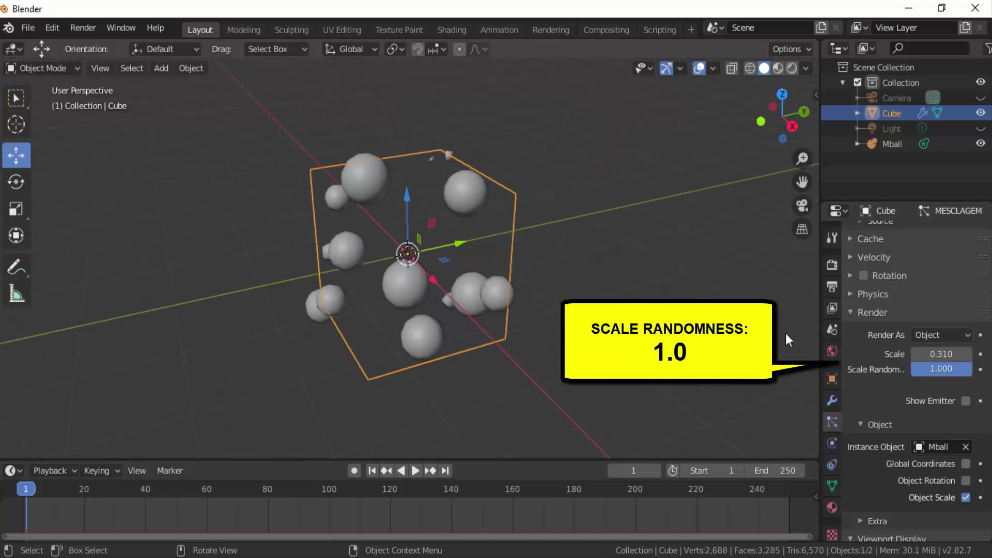
Step: Set the particles' render scale to 0.410 and preview the animation briefly, returning to frame 1
{"action": "left_click_drag", "start_coordinate": [935, 353], "coordinate": [966, 353]}
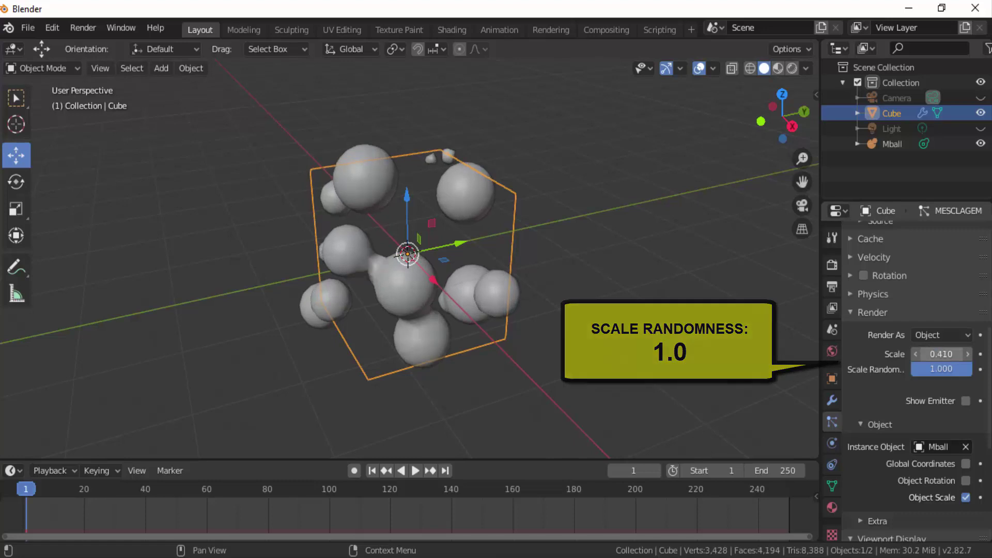
{"action": "scroll", "coordinate": [519, 300], "scroll_direction": "down", "scroll_amount": 2}
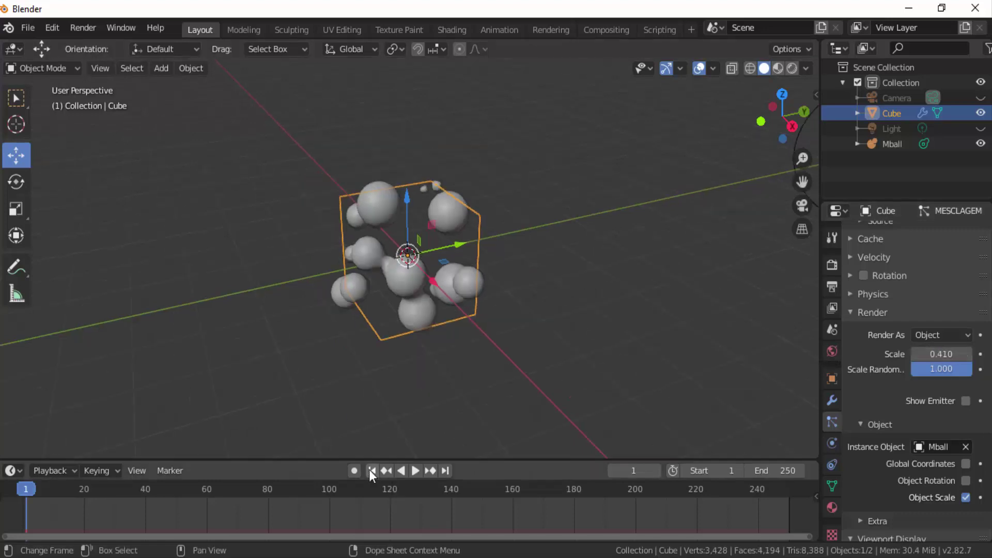
{"action": "left_click", "coordinate": [414, 471]}
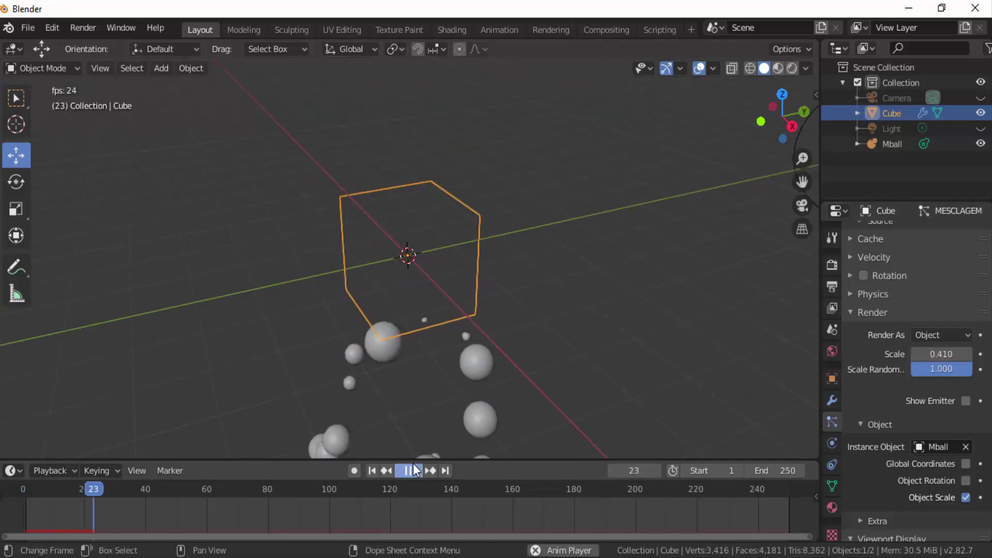
{"action": "left_click", "coordinate": [415, 470]}
{"action": "left_click", "coordinate": [375, 472]}
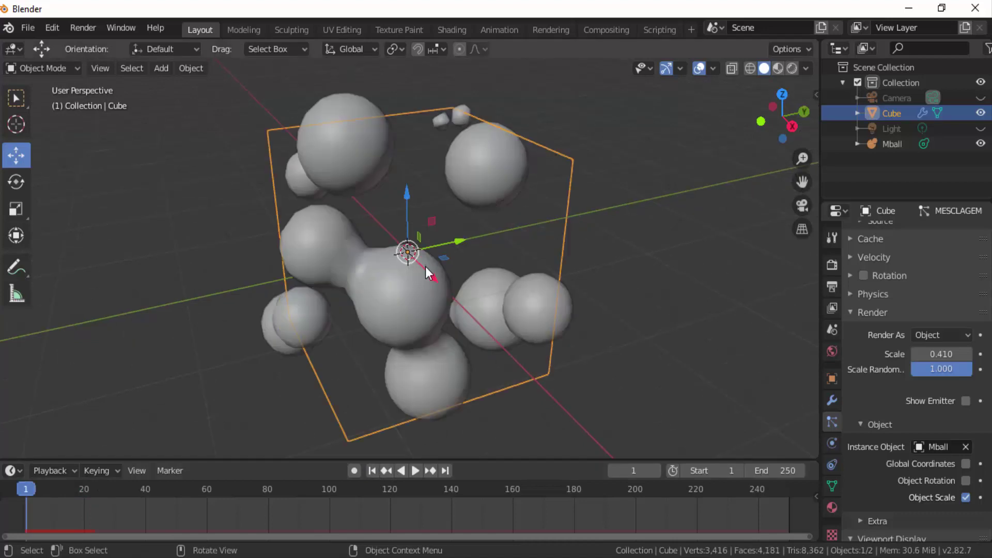
{"action": "scroll", "coordinate": [427, 274], "scroll_direction": "down", "scroll_amount": 3}
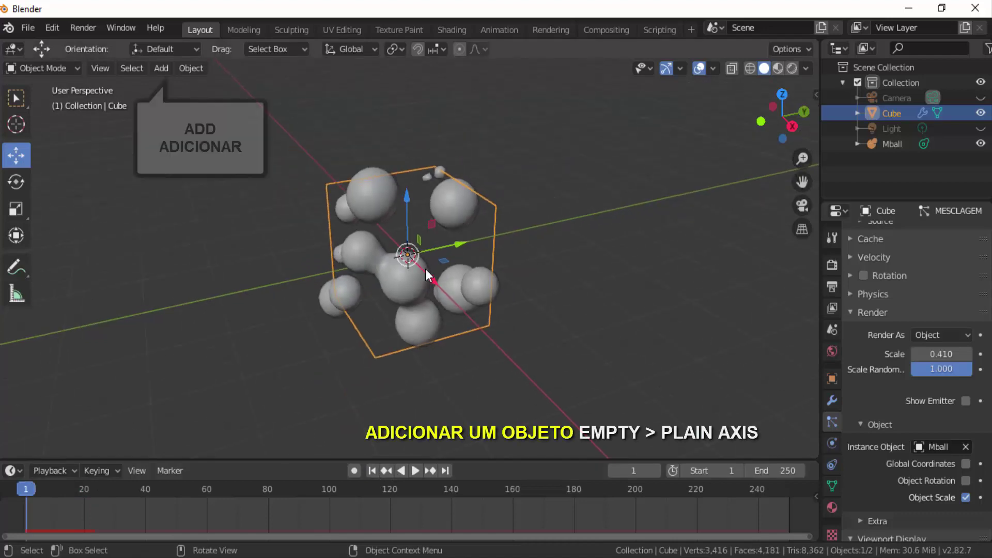
Step: Add a Plain Axes empty at the origin and scale it uniformly to about 2.9
{"action": "left_click", "coordinate": [158, 71]}
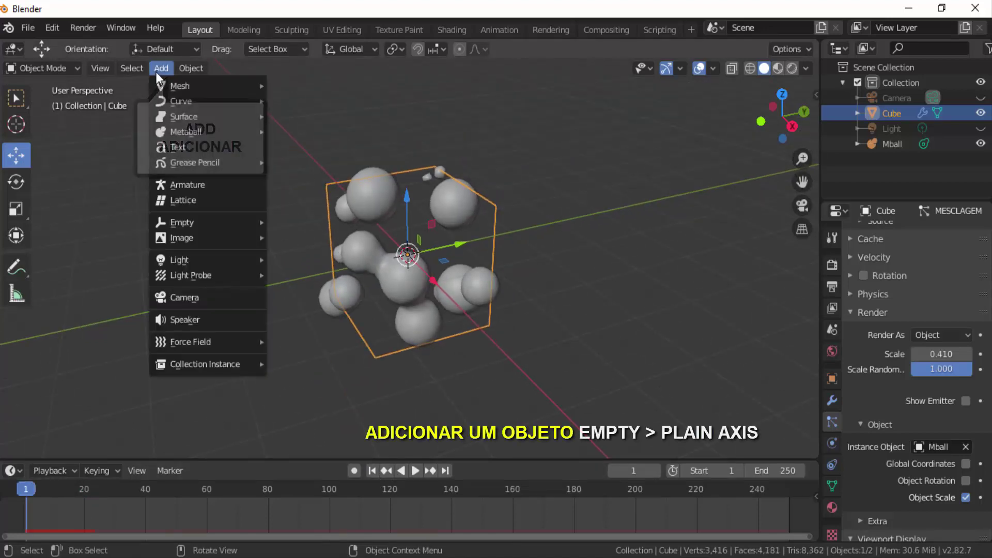
{"action": "mouse_move", "coordinate": [188, 225]}
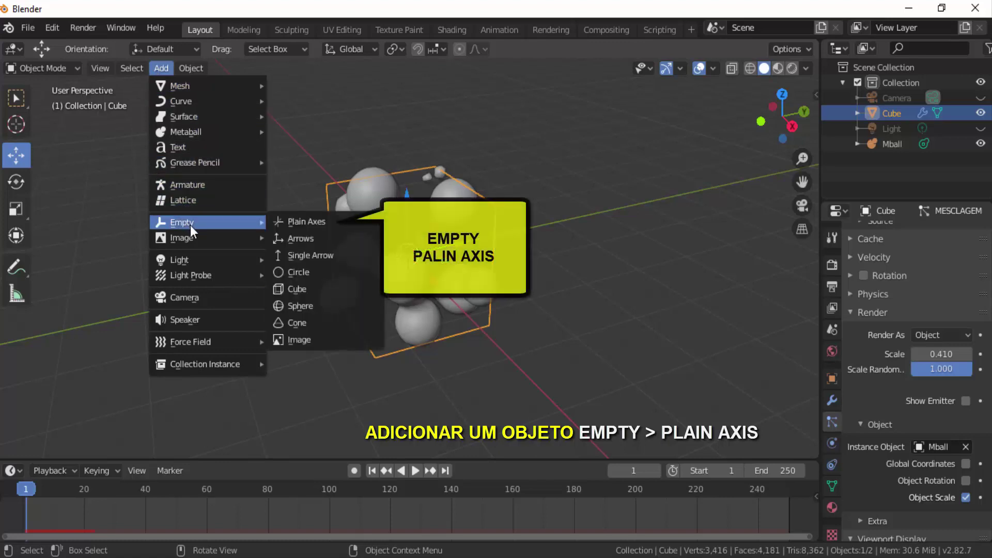
{"action": "left_click", "coordinate": [309, 223]}
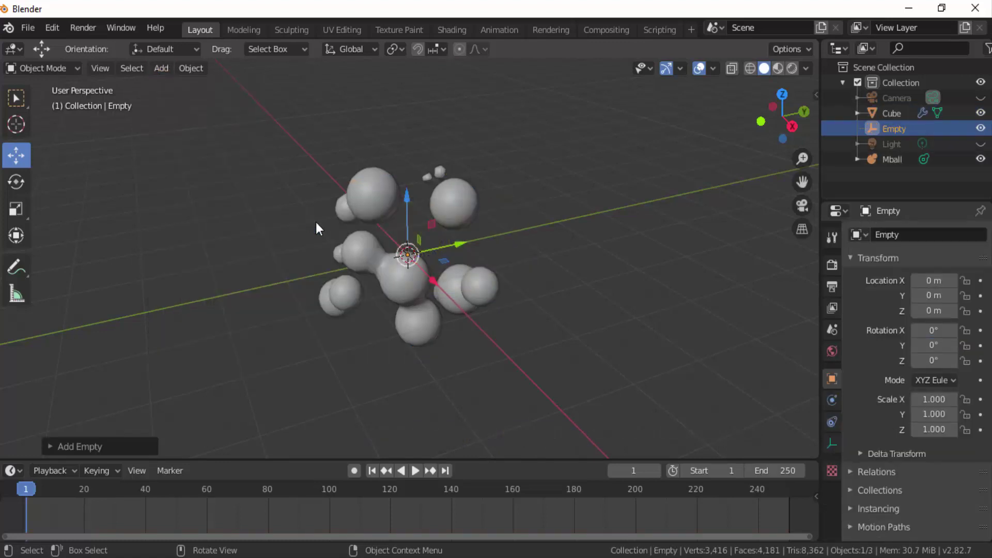
{"action": "key", "text": "s"}
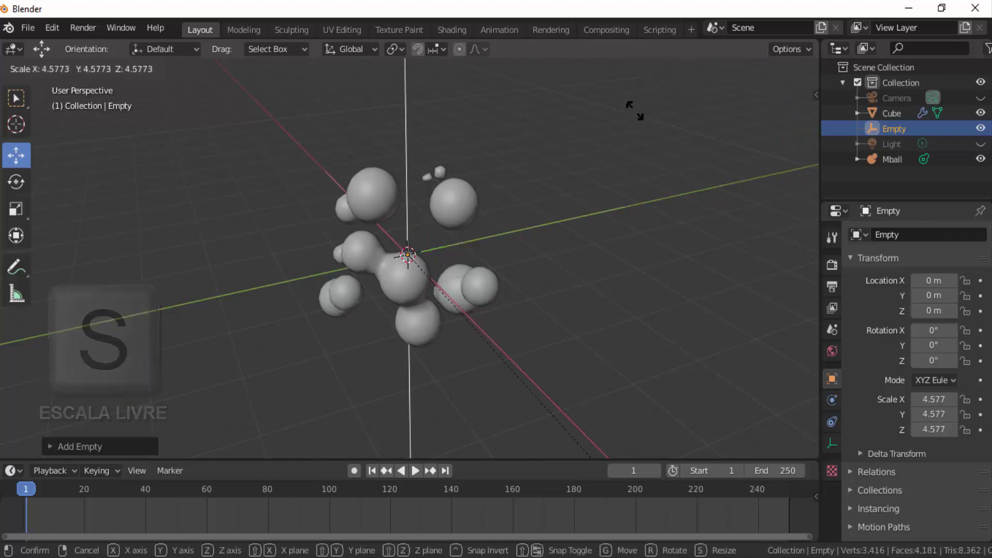
{"action": "left_click", "coordinate": [490, 70]}
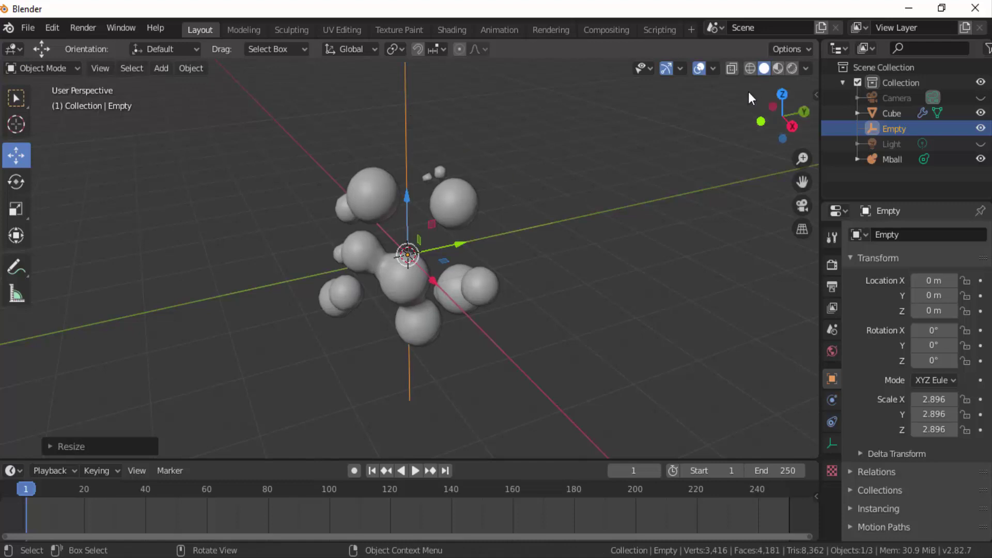
Step: Inspect the empty among the particles in wireframe shading, return to solid shading and check the whole scene
{"action": "left_click", "coordinate": [749, 68]}
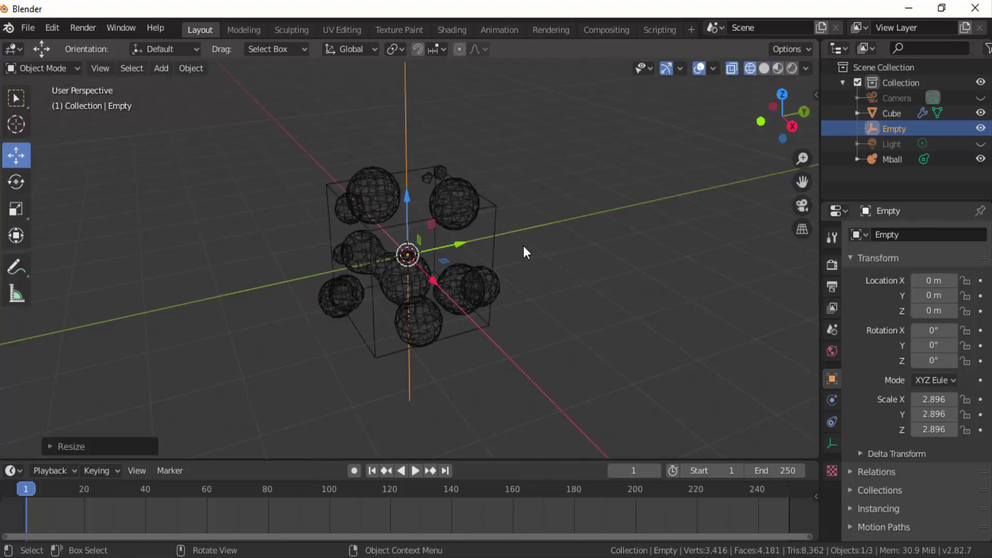
{"action": "left_click", "coordinate": [764, 69]}
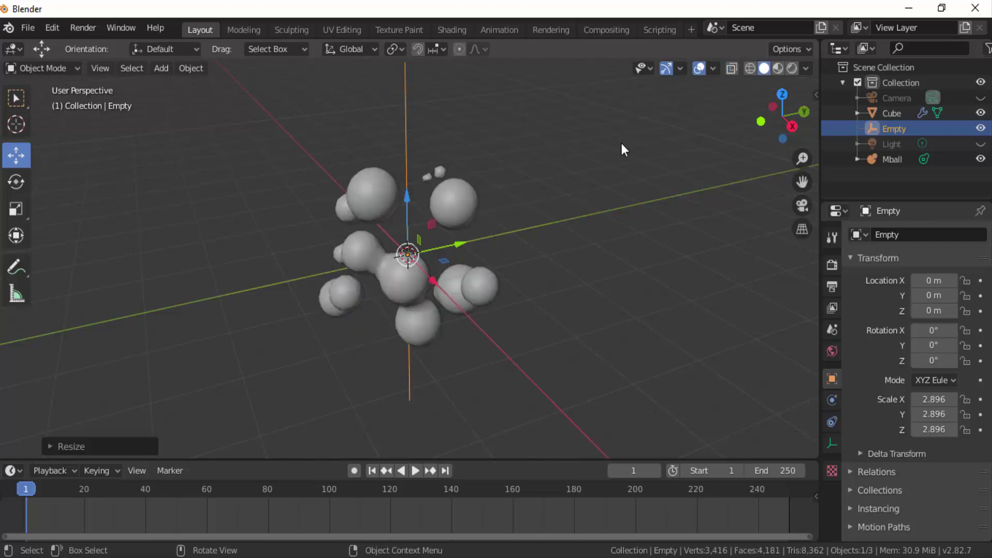
{"action": "scroll", "coordinate": [621, 144], "scroll_direction": "down", "scroll_amount": 3}
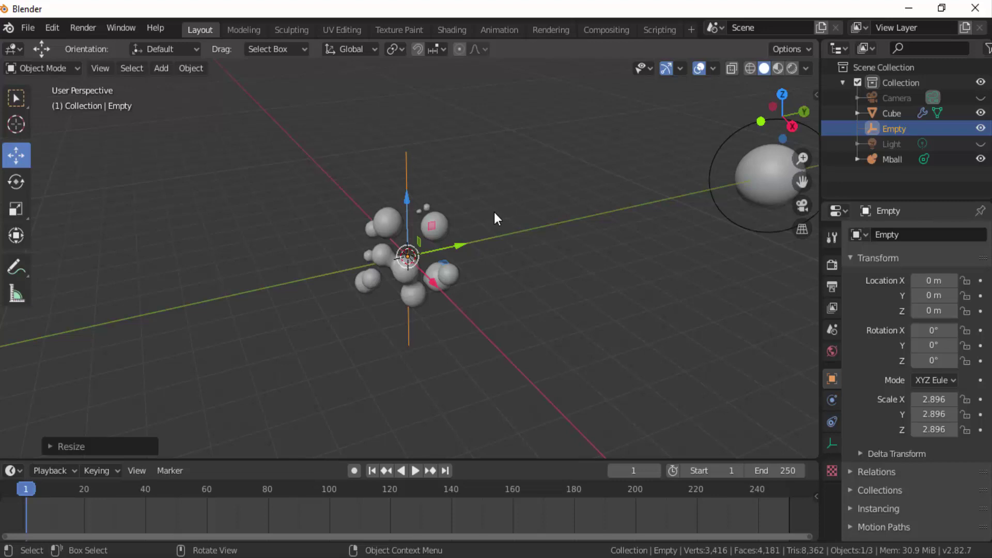
{"action": "scroll", "coordinate": [432, 261], "scroll_direction": "up", "scroll_amount": 5}
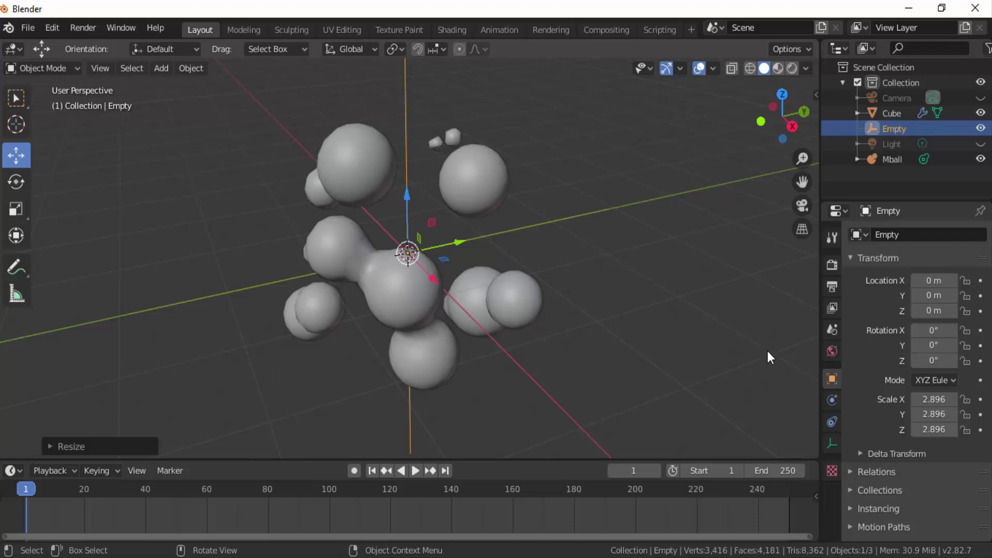
Step: Set the physics type of the cube's particle system to Boids
{"action": "left_click", "coordinate": [496, 293]}
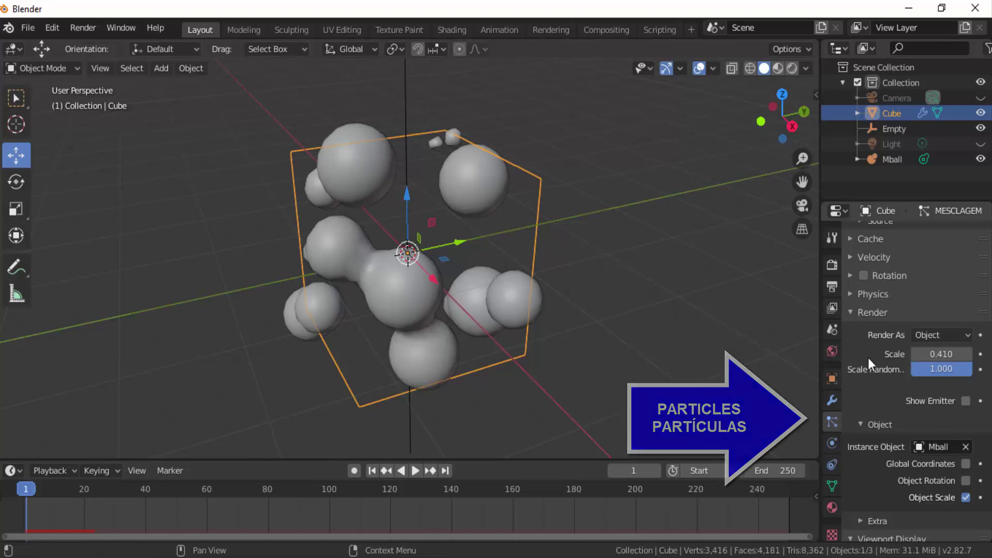
{"action": "left_click", "coordinate": [851, 293]}
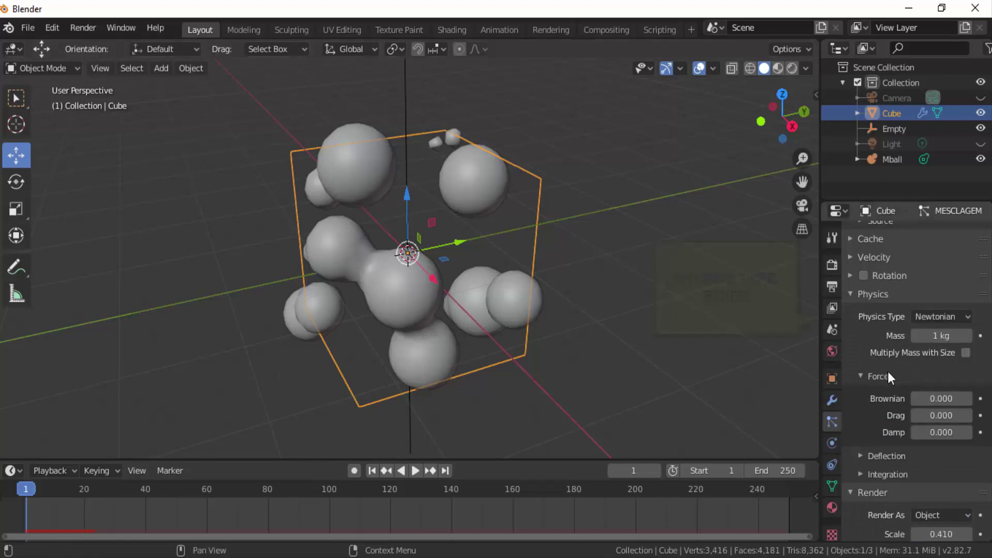
{"action": "left_click", "coordinate": [926, 317]}
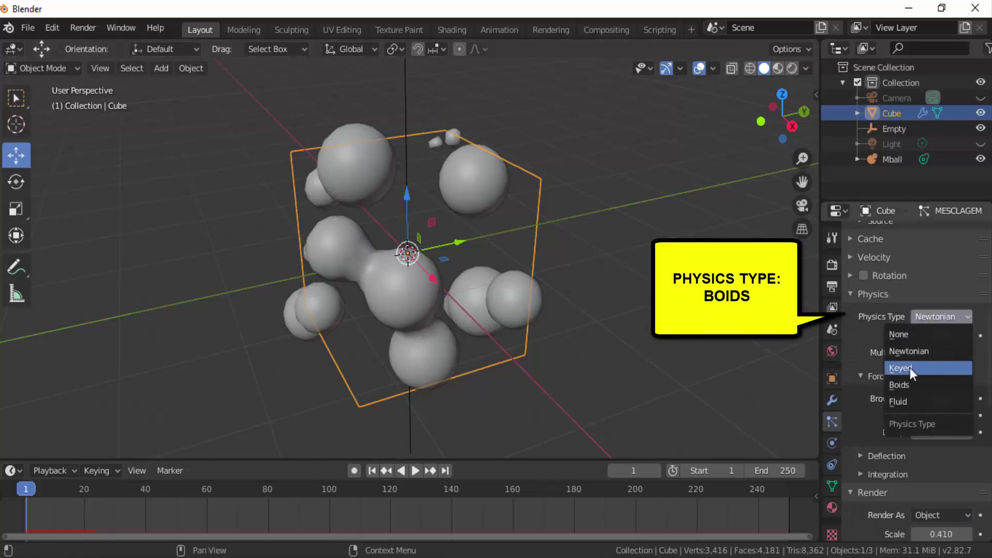
{"action": "left_click", "coordinate": [904, 384]}
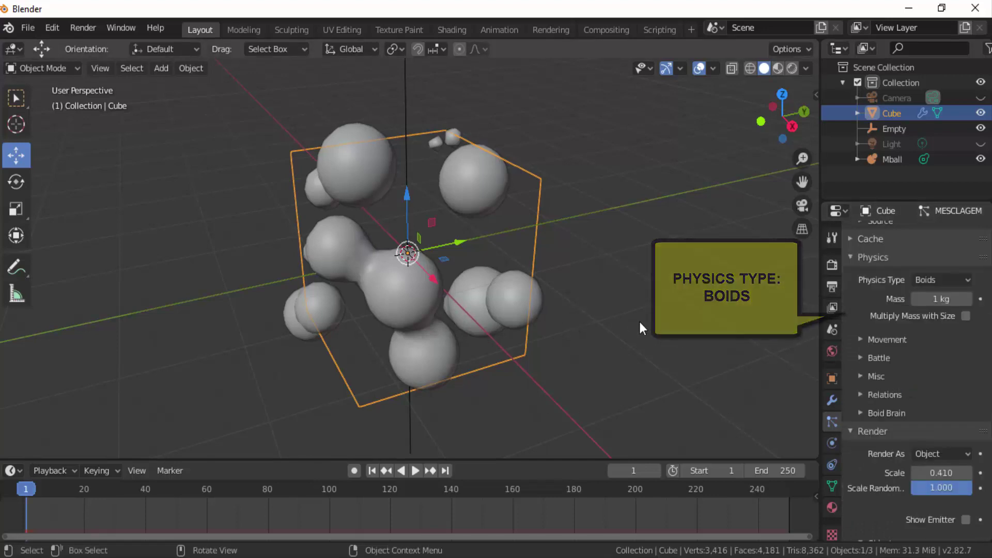
Step: Set the maximum air speed in the boids' movement settings to 1
{"action": "left_click", "coordinate": [860, 339]}
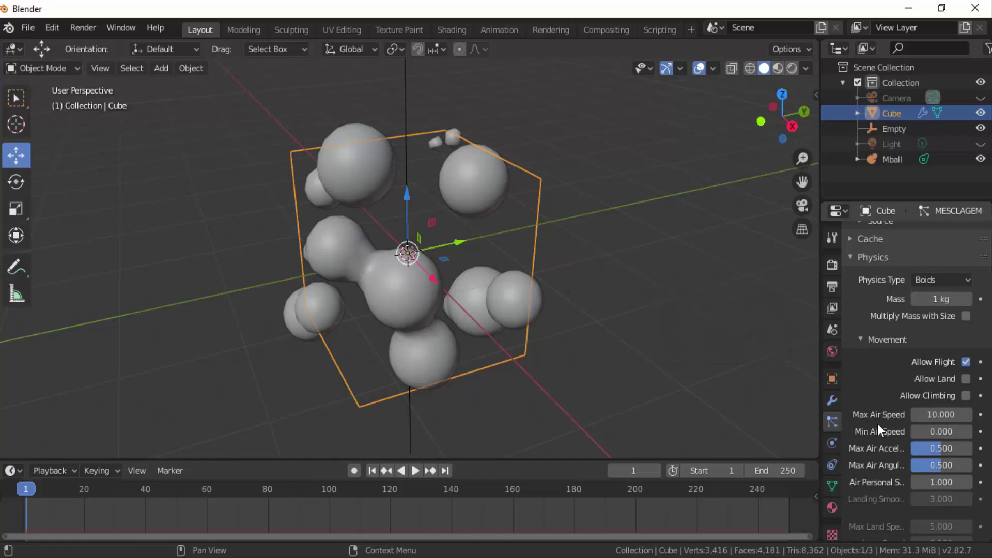
{"action": "left_click", "coordinate": [914, 415]}
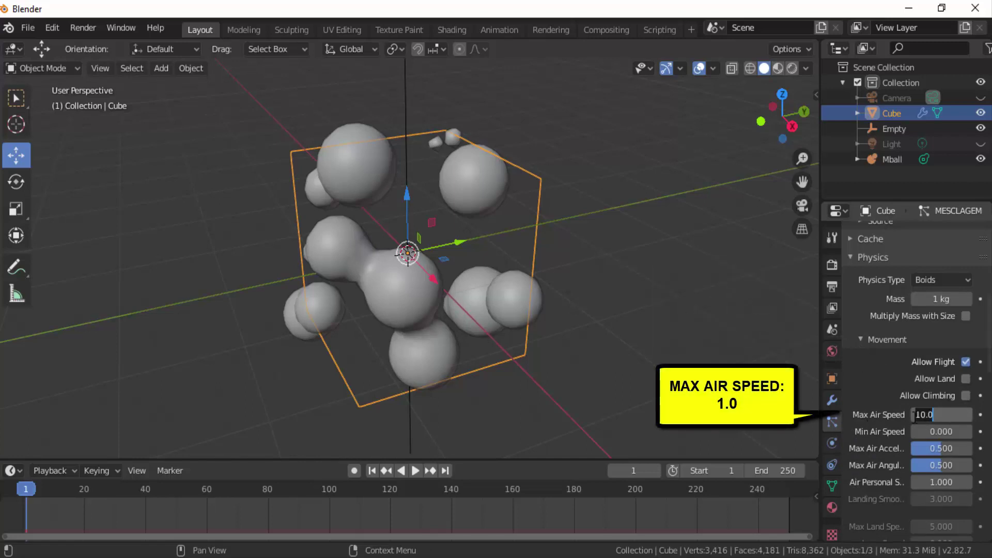
{"action": "type", "text": "1"}
{"action": "key", "text": "Return"}
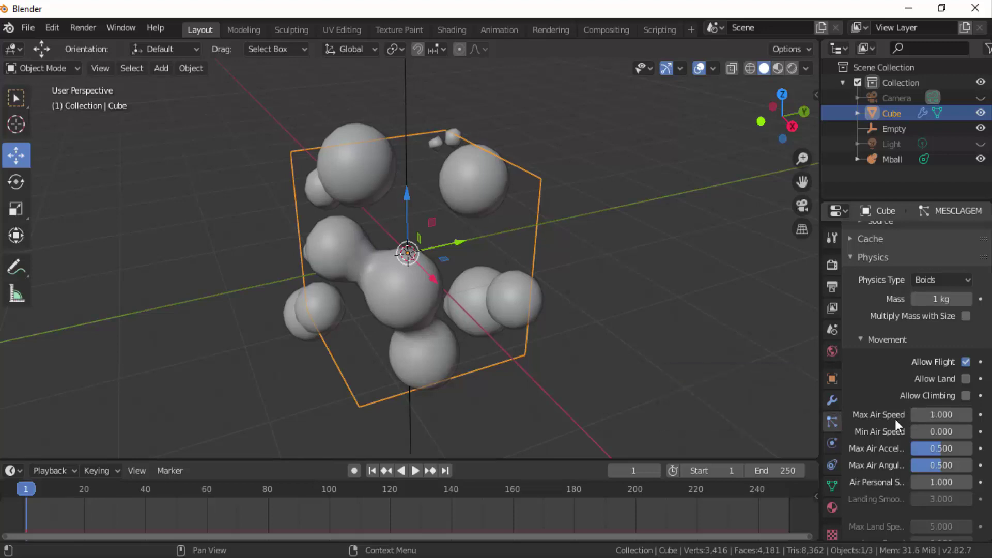
Step: Remove the Flock rule from the particles' boid brain
{"action": "scroll", "coordinate": [895, 419], "scroll_direction": "down", "scroll_amount": 10}
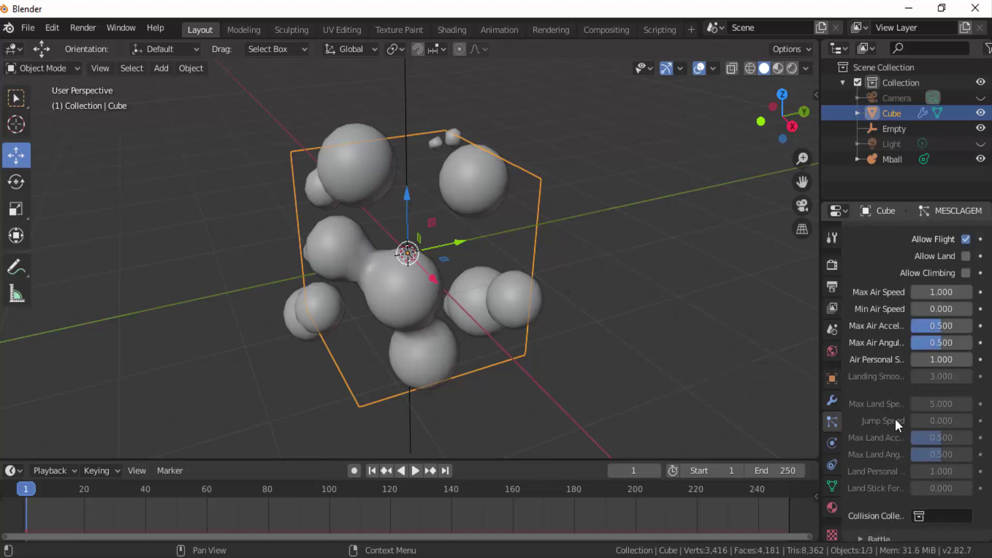
{"action": "scroll", "coordinate": [895, 424], "scroll_direction": "down", "scroll_amount": 4}
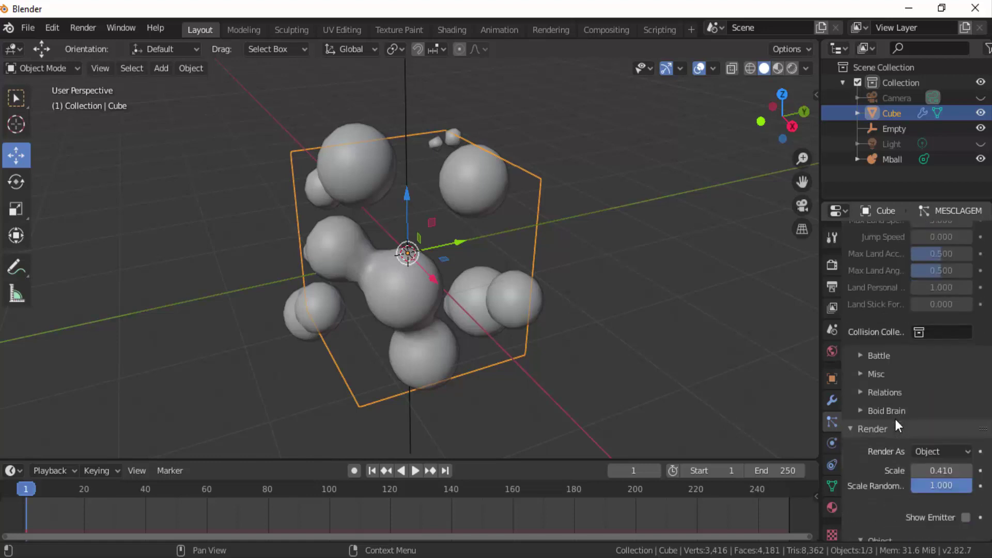
{"action": "left_click", "coordinate": [863, 410]}
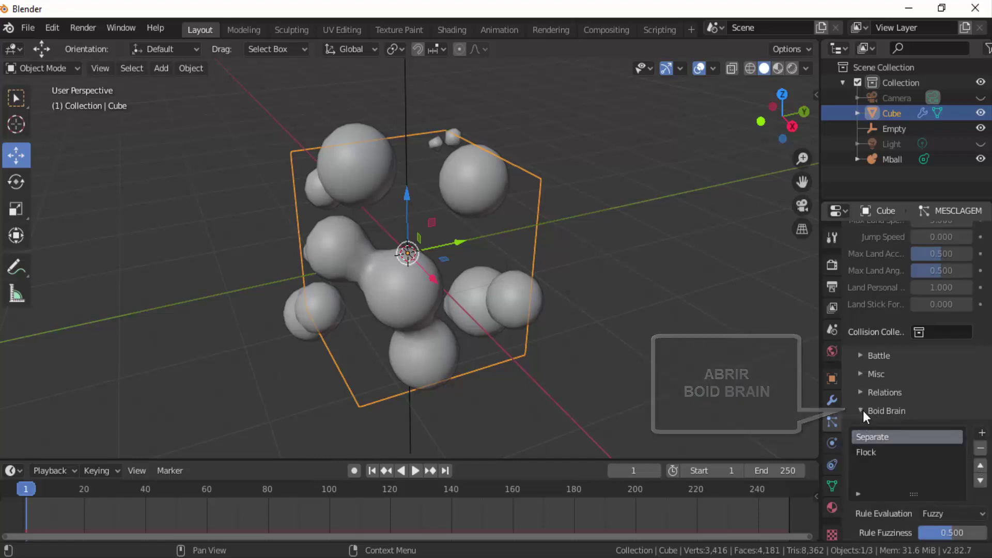
{"action": "left_click", "coordinate": [866, 453]}
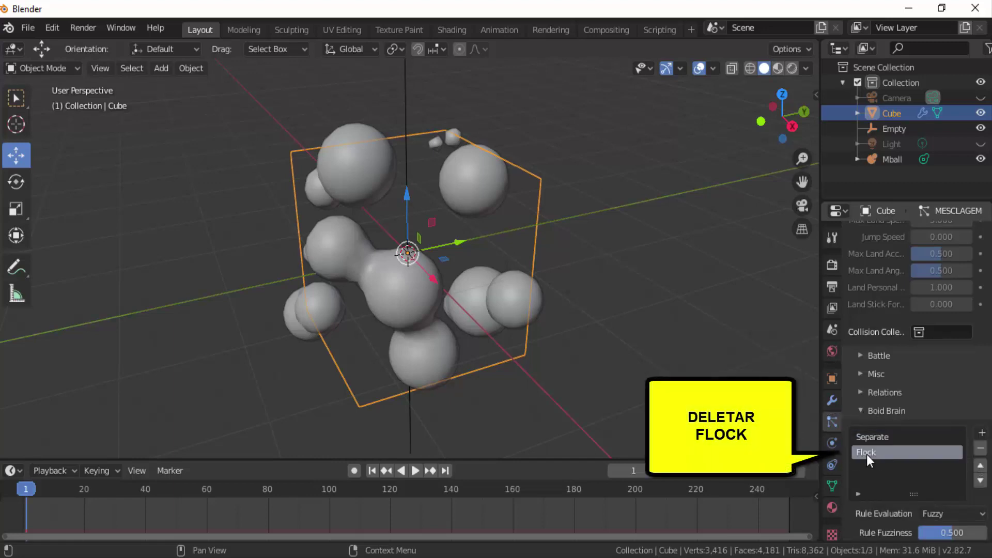
{"action": "left_click", "coordinate": [981, 447]}
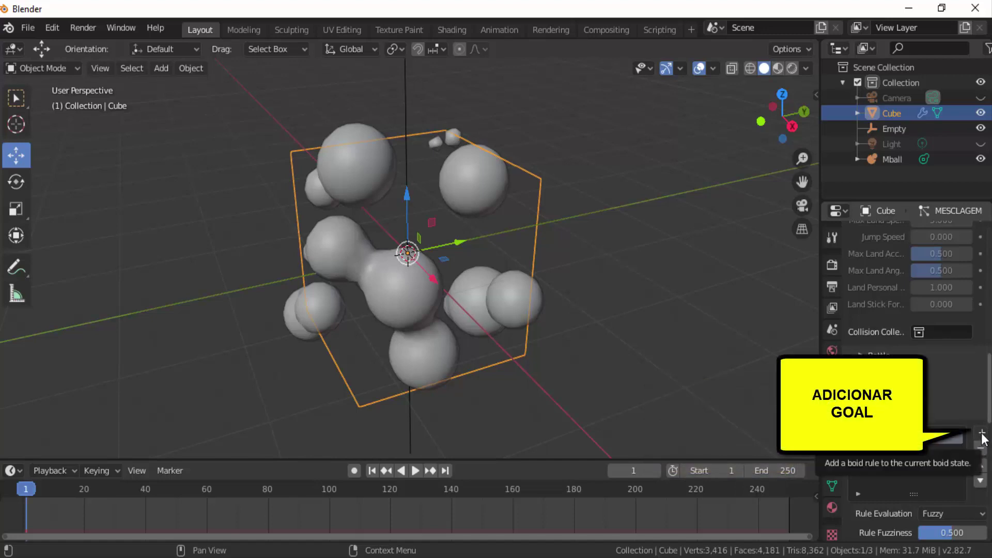
Step: Add a Goal rule to the boid brain and set its target object to Empty
{"action": "left_click", "coordinate": [982, 434]}
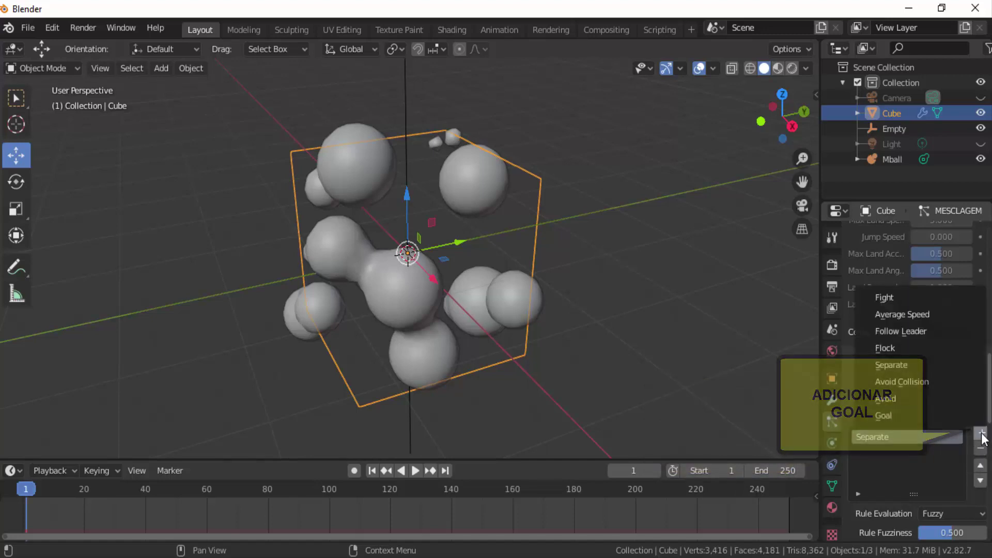
{"action": "left_click", "coordinate": [900, 417]}
{"action": "scroll", "coordinate": [889, 469], "scroll_direction": "down", "scroll_amount": 5}
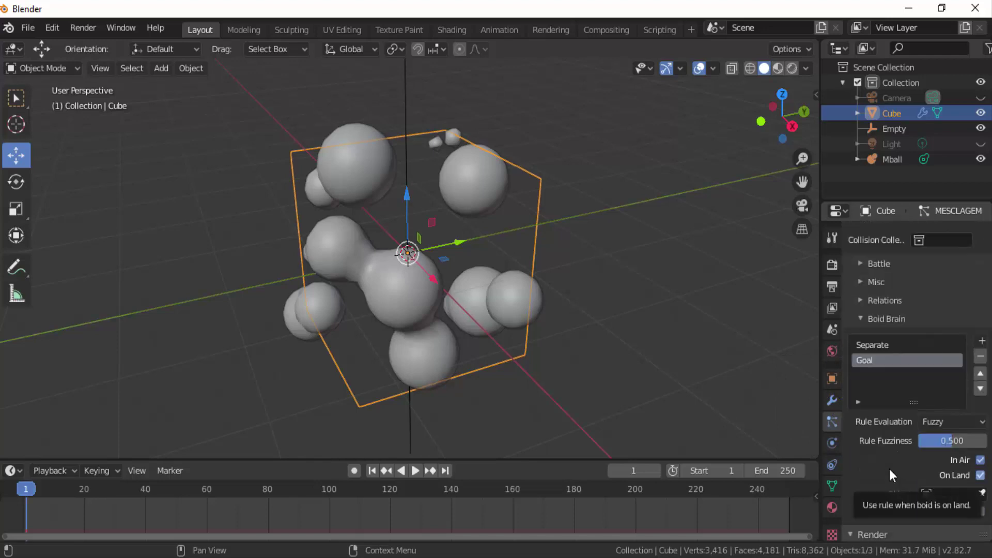
{"action": "scroll", "coordinate": [889, 469], "scroll_direction": "down", "scroll_amount": 2}
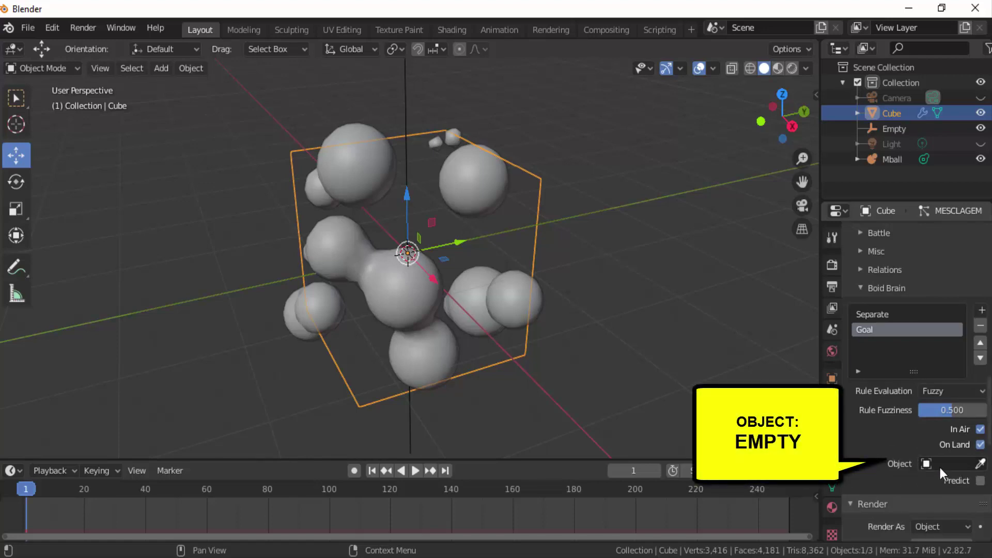
{"action": "left_click", "coordinate": [943, 466]}
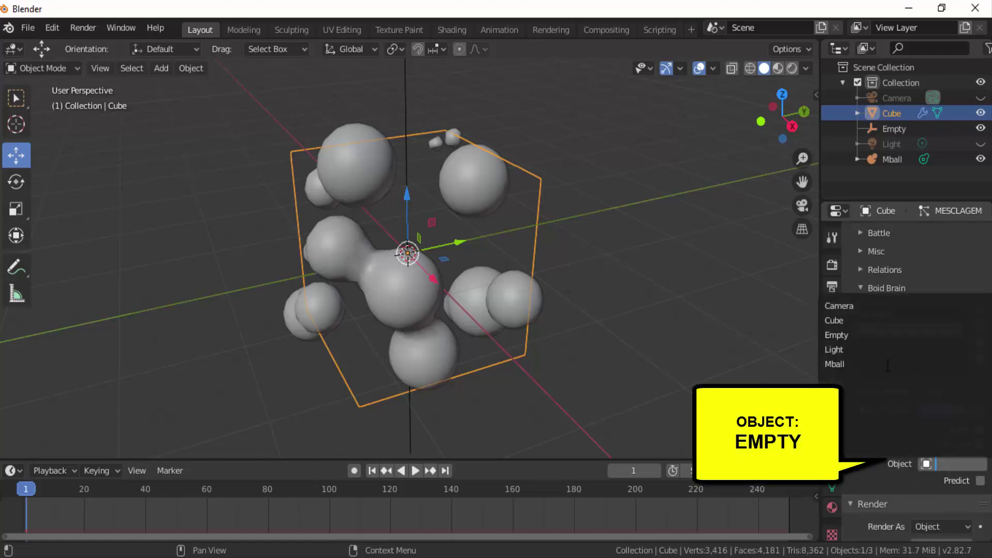
{"action": "left_click", "coordinate": [858, 335]}
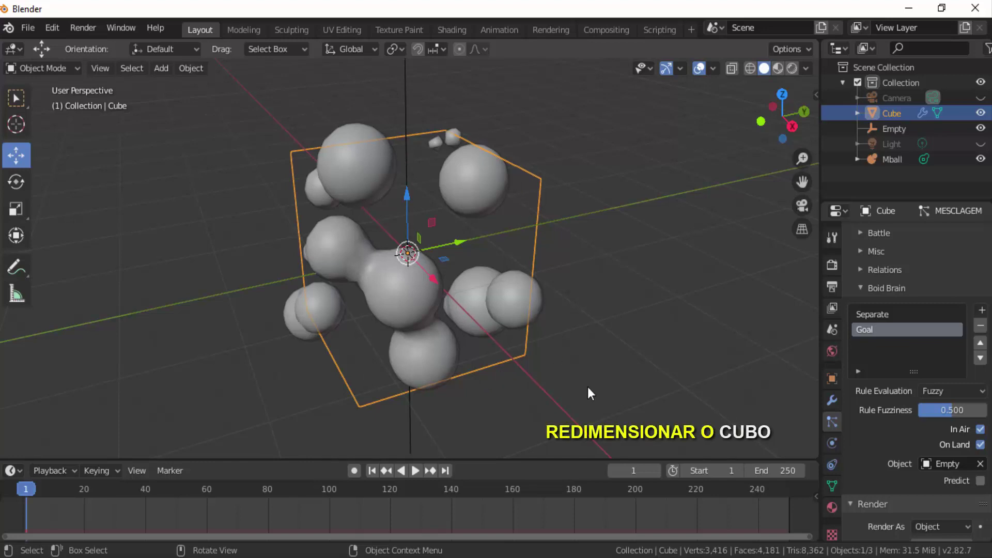
Step: Scale the cube down uniformly to a little over half its size and preview the animation, stopping at frame 75
{"action": "key", "text": "s"}
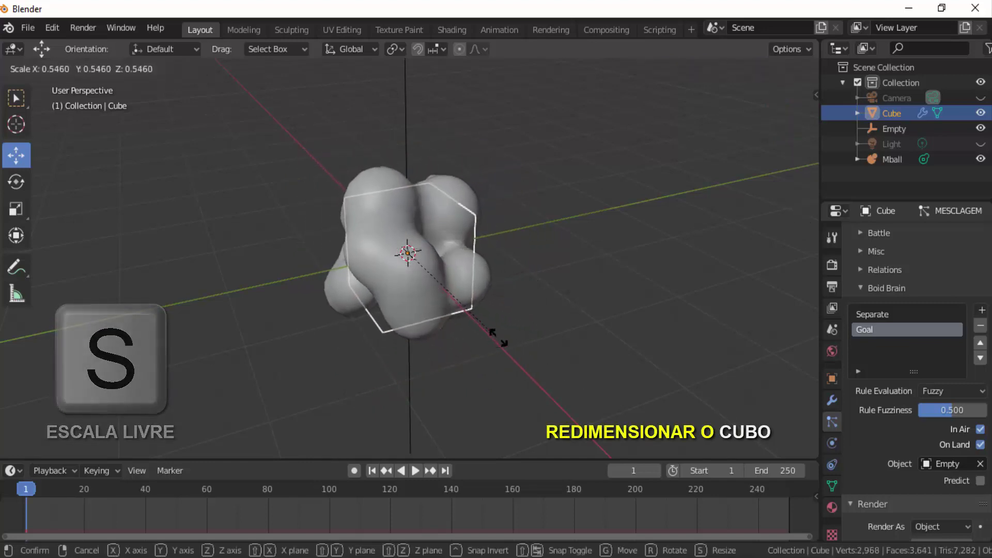
{"action": "left_click", "coordinate": [511, 348]}
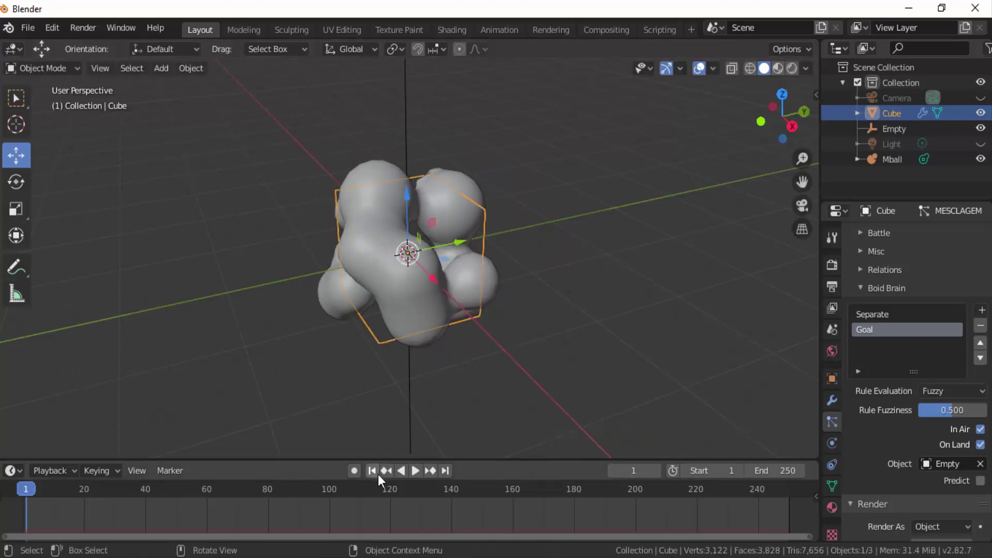
{"action": "left_click", "coordinate": [414, 473]}
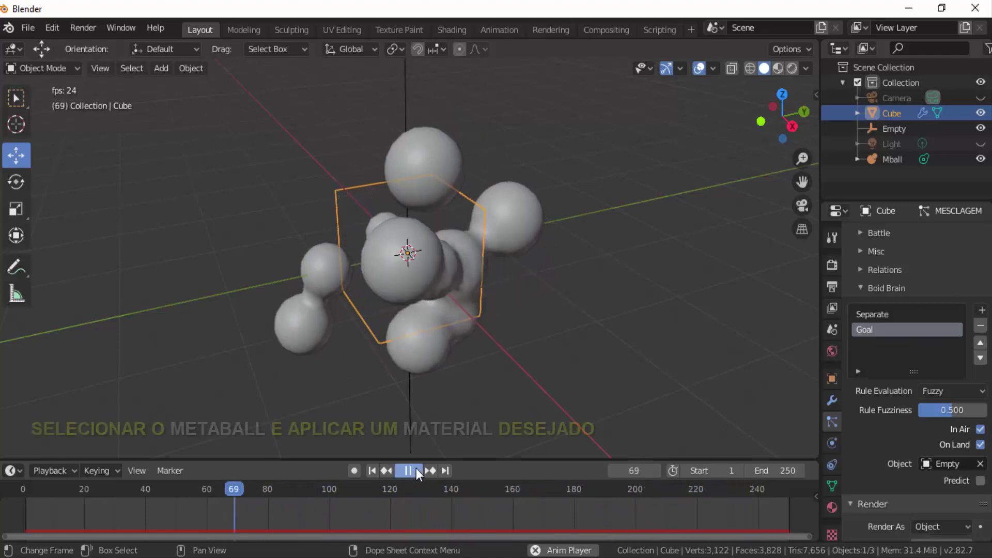
{"action": "left_click", "coordinate": [416, 469]}
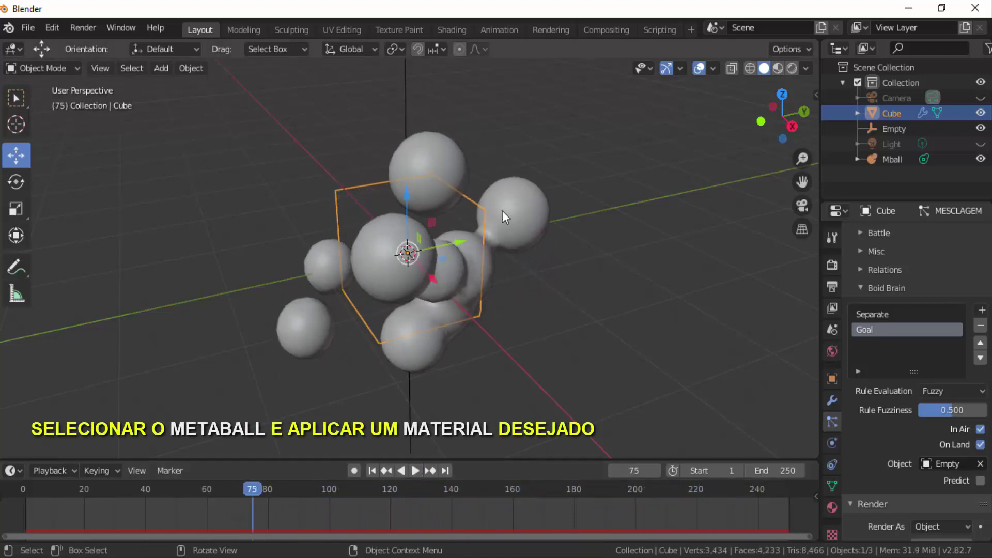
Step: Give the metaball a new material with Metallic set to 1.000 and Roughness set to 0.000
{"action": "left_click", "coordinate": [534, 205]}
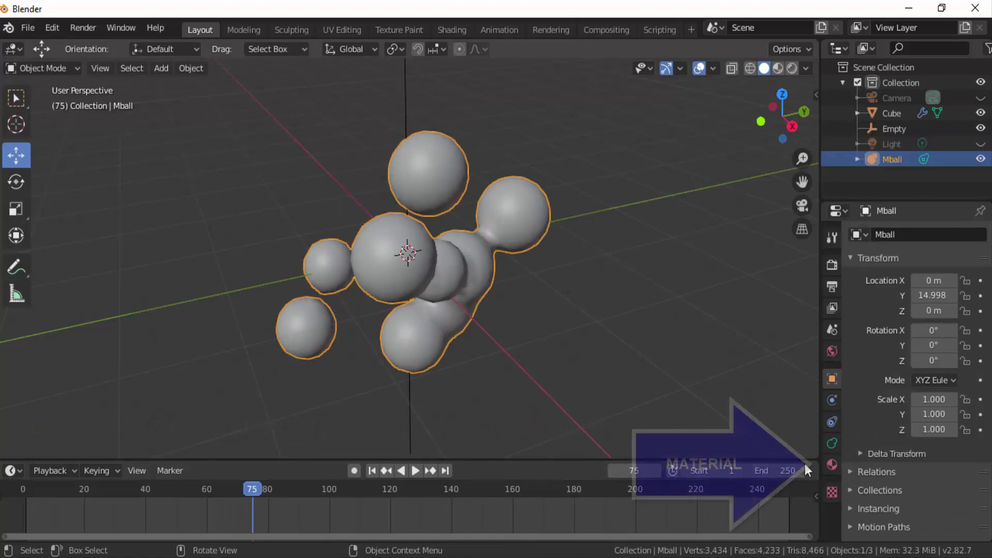
{"action": "left_click", "coordinate": [833, 466]}
{"action": "left_click", "coordinate": [927, 297]}
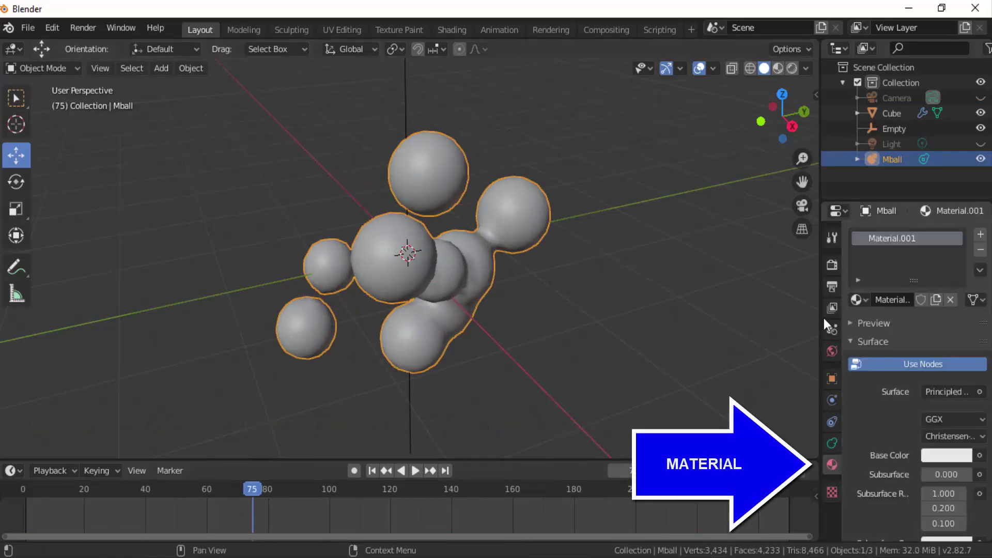
{"action": "scroll", "coordinate": [886, 401], "scroll_direction": "down", "scroll_amount": 5}
{"action": "scroll", "coordinate": [886, 401], "scroll_direction": "down", "scroll_amount": 2}
{"action": "left_click_drag", "start_coordinate": [921, 410], "coordinate": [973, 410]}
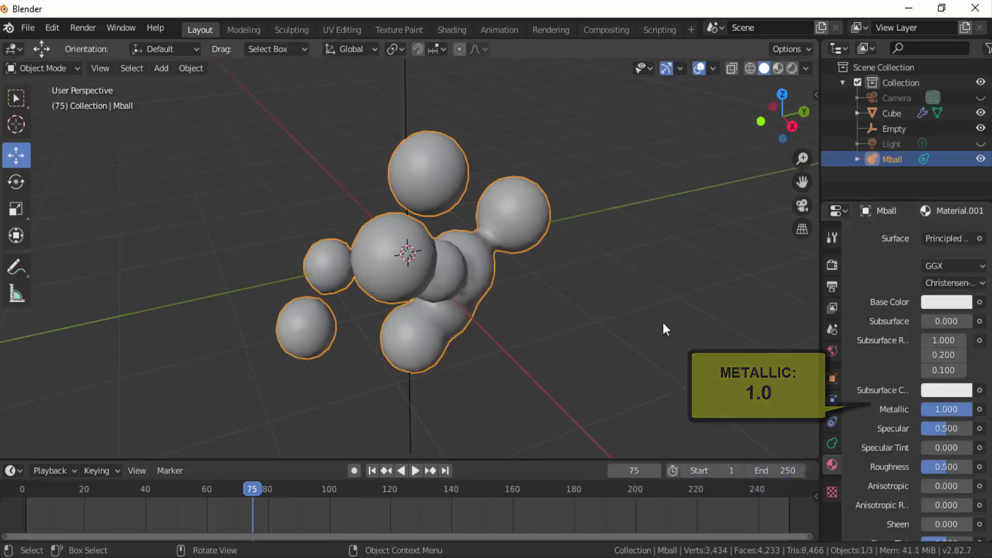
{"action": "scroll", "coordinate": [854, 420], "scroll_direction": "down", "scroll_amount": 2}
{"action": "scroll", "coordinate": [855, 420], "scroll_direction": "down", "scroll_amount": 2}
{"action": "left_click_drag", "start_coordinate": [947, 406], "coordinate": [923, 405]}
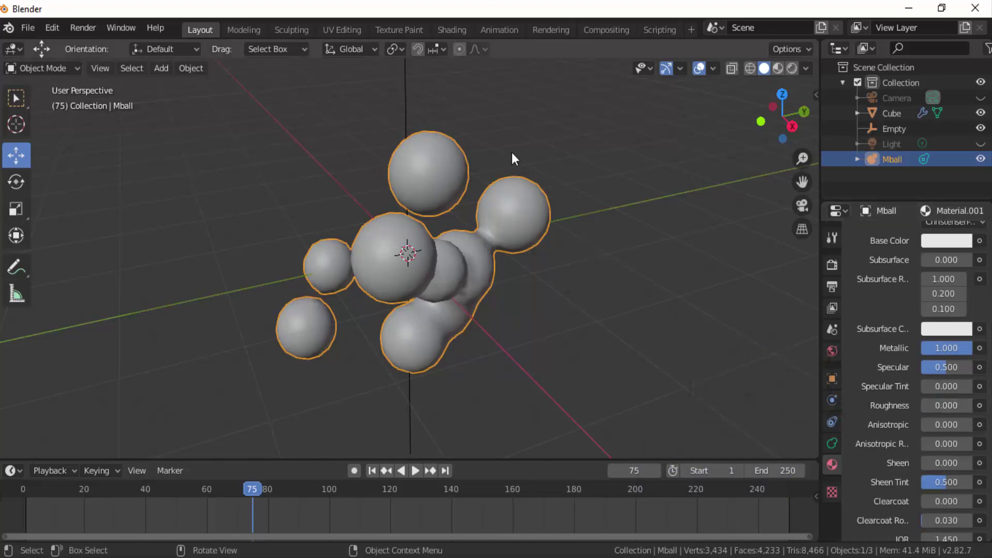
Step: Preview the animated metaballs in material preview shading and return to frame 1
{"action": "left_click", "coordinate": [777, 71]}
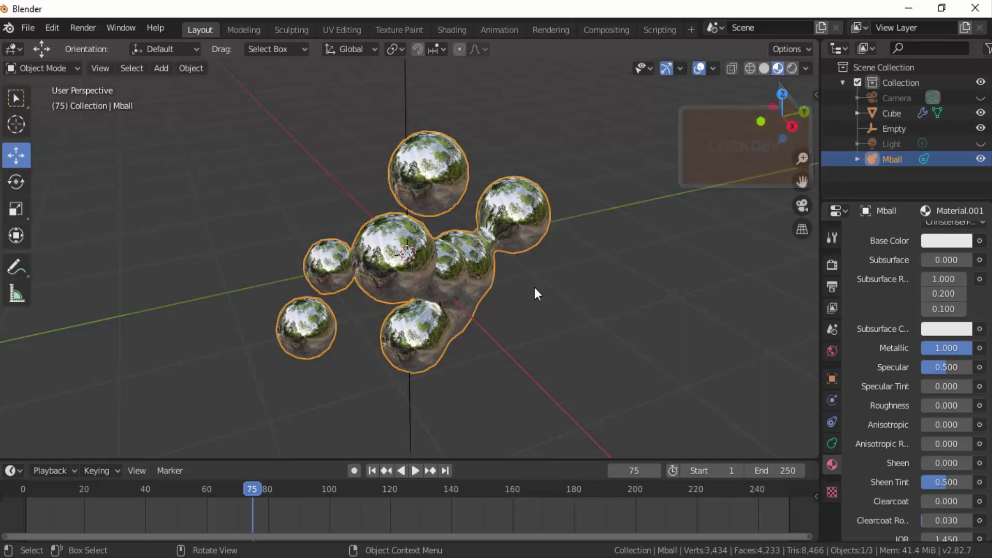
{"action": "left_click", "coordinate": [415, 472]}
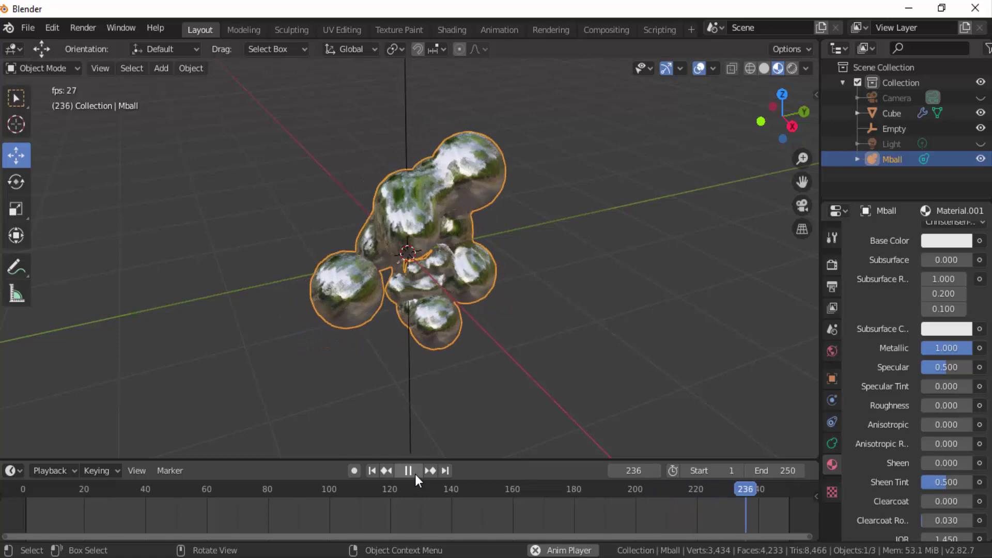
{"action": "left_click", "coordinate": [415, 473]}
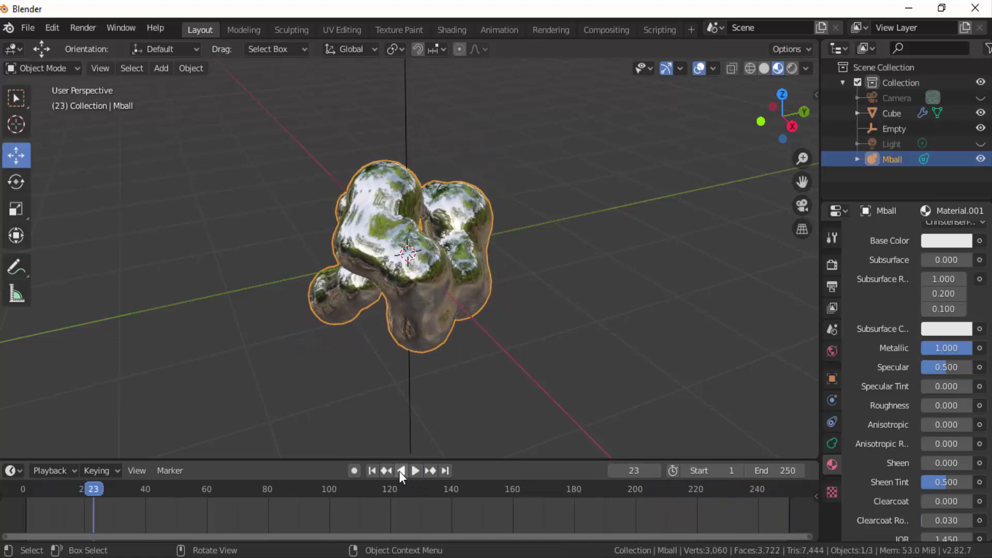
{"action": "left_click", "coordinate": [373, 469]}
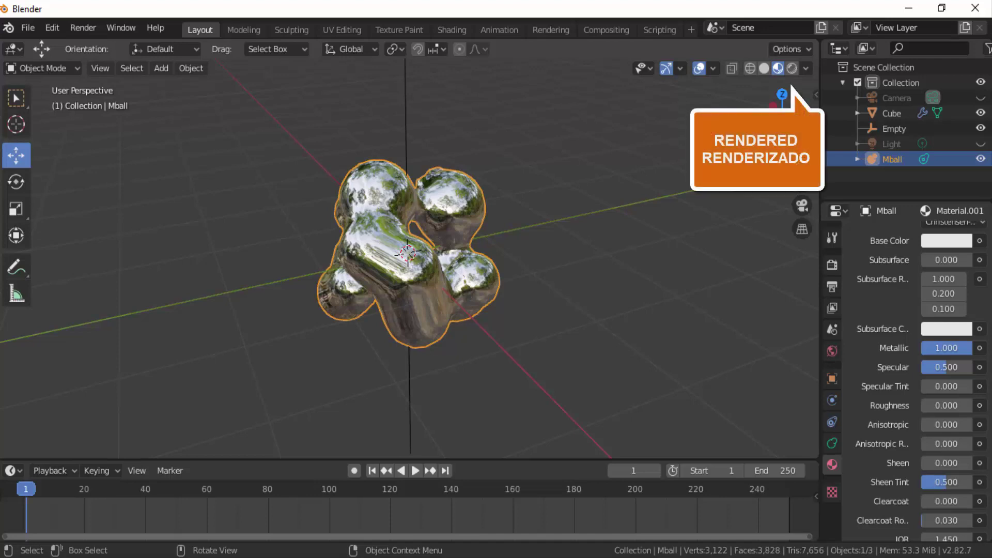
Step: Switch to rendered shading and try several world background colors, ending on pale pink with hue 0.980, saturation 0.107 and value 0.913
{"action": "left_click", "coordinate": [792, 69]}
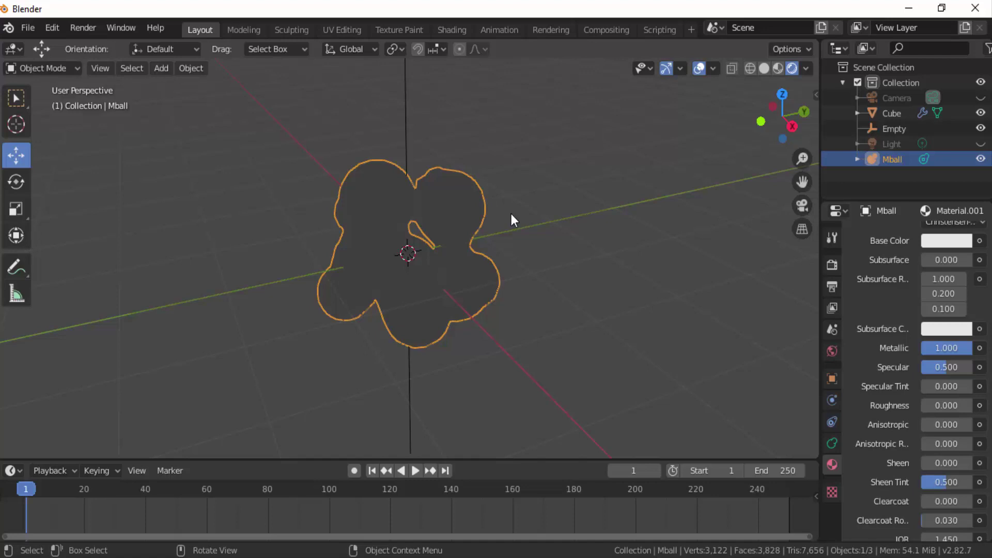
{"action": "left_click", "coordinate": [831, 352]}
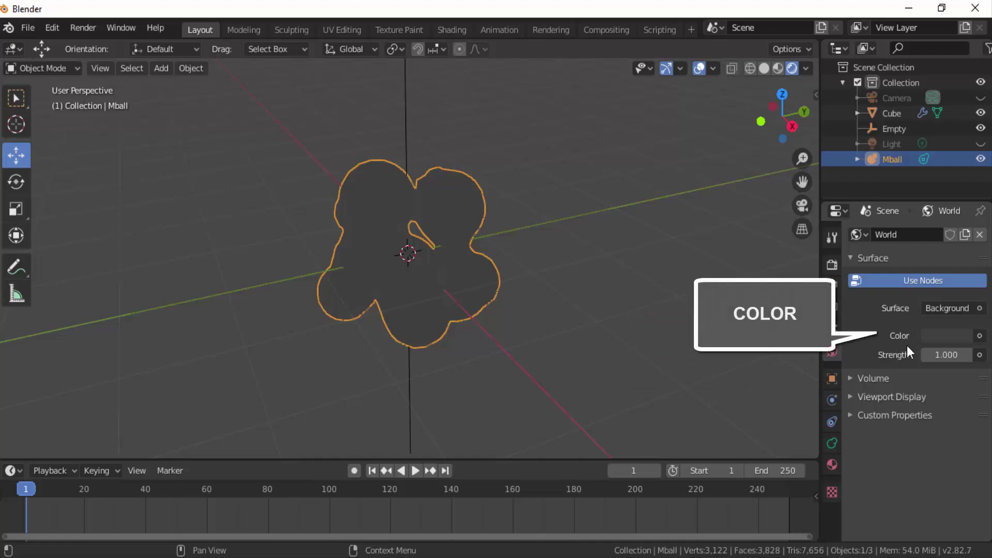
{"action": "left_click", "coordinate": [936, 337]}
{"action": "left_click", "coordinate": [905, 215]}
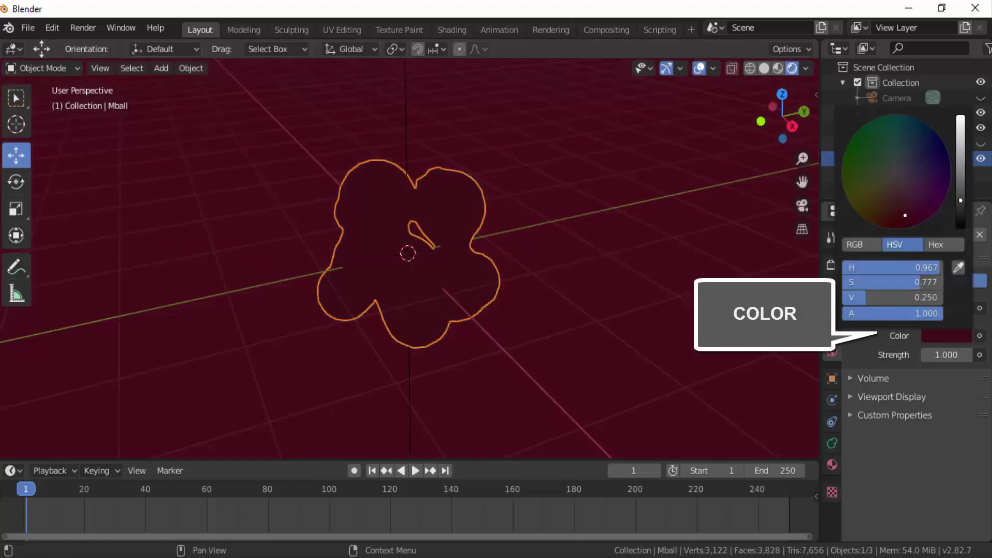
{"action": "left_click", "coordinate": [961, 124]}
{"action": "left_click", "coordinate": [923, 156]}
{"action": "left_click", "coordinate": [877, 159]}
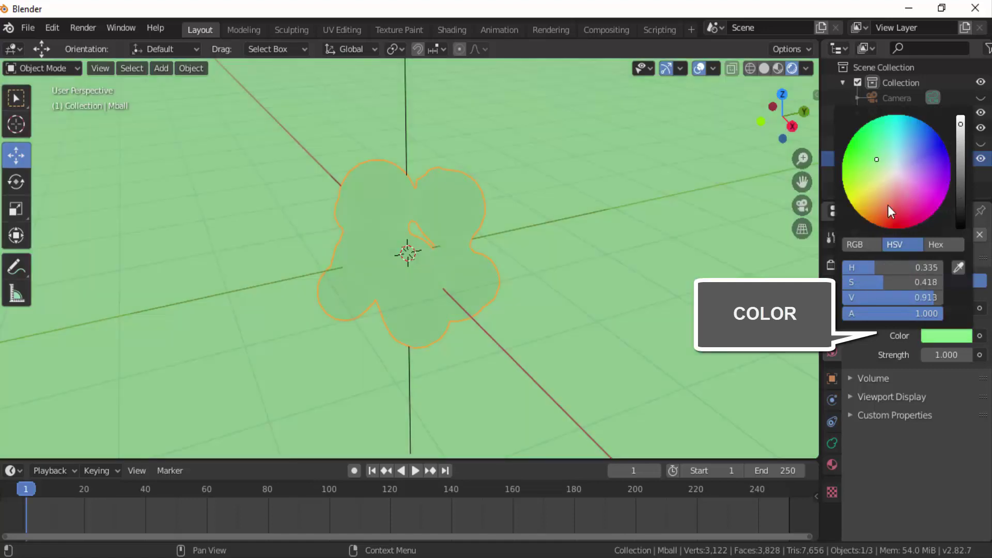
{"action": "left_click", "coordinate": [889, 205]}
{"action": "left_click", "coordinate": [898, 178]}
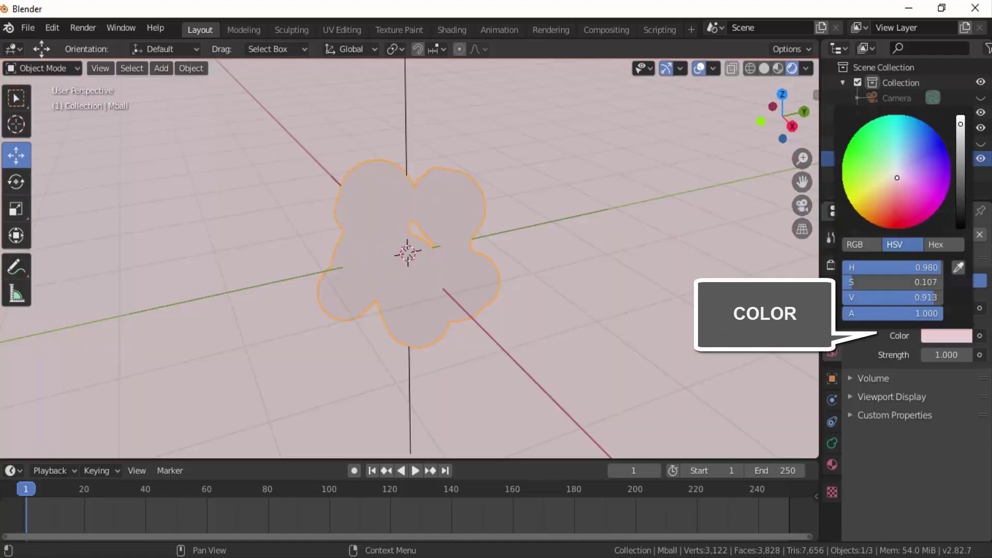
Step: Assign an Environment Texture to the world color and load the image HDR! (4).hdr from the hdri folder
{"action": "left_click", "coordinate": [980, 336]}
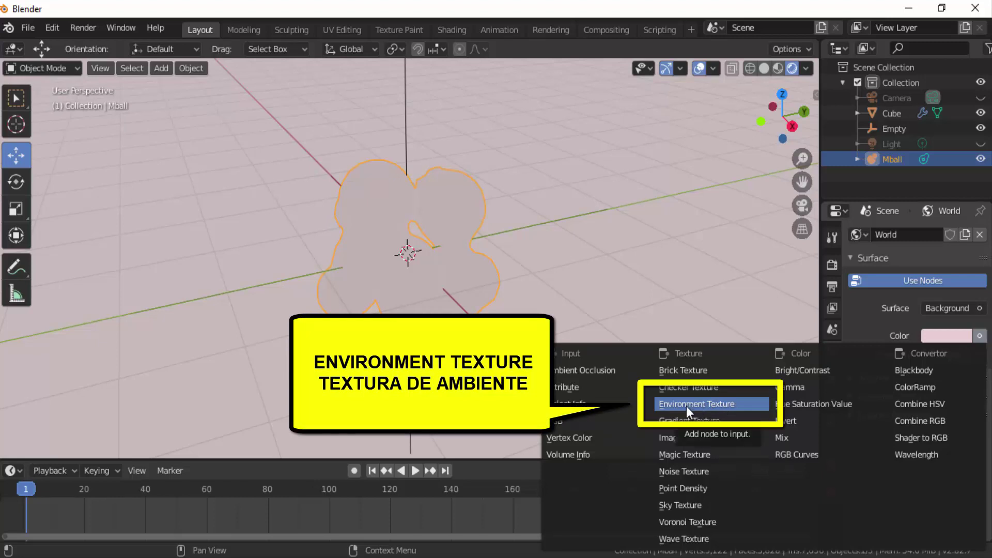
{"action": "left_click", "coordinate": [699, 406]}
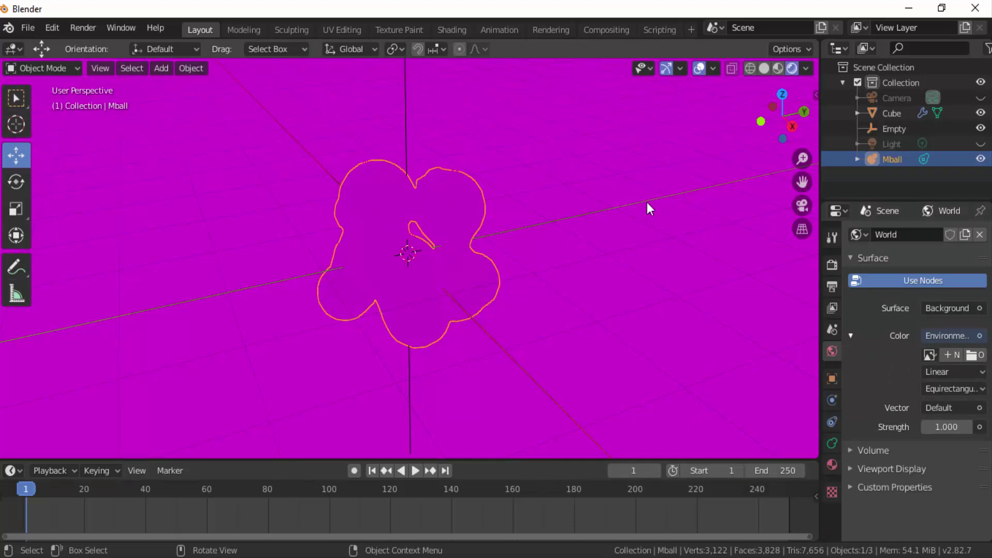
{"action": "left_click", "coordinate": [972, 355]}
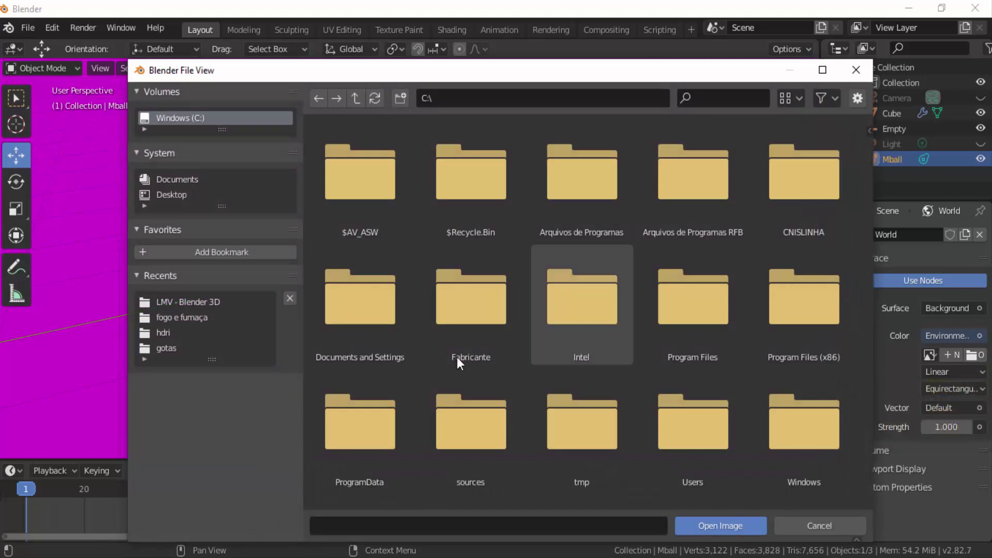
{"action": "left_click", "coordinate": [162, 333]}
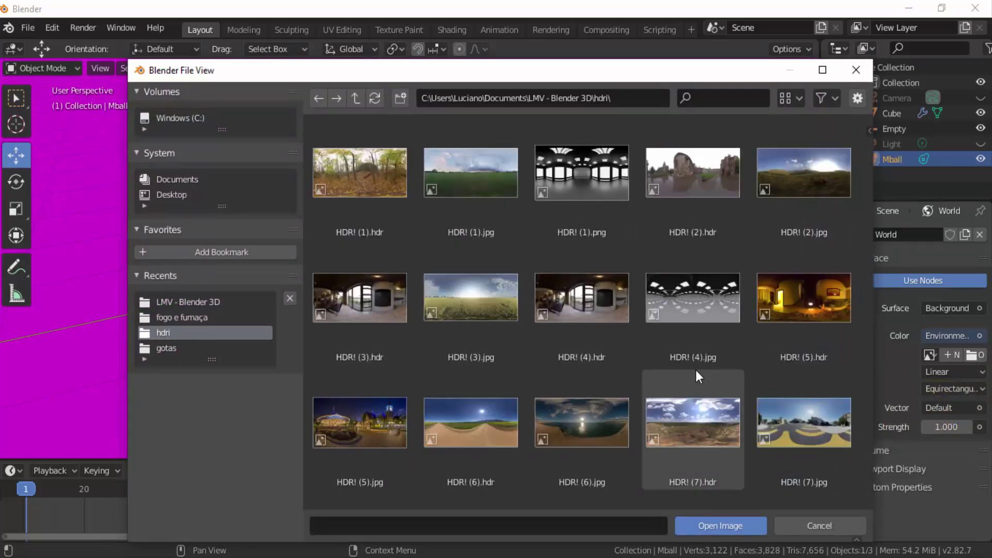
{"action": "left_click", "coordinate": [587, 308]}
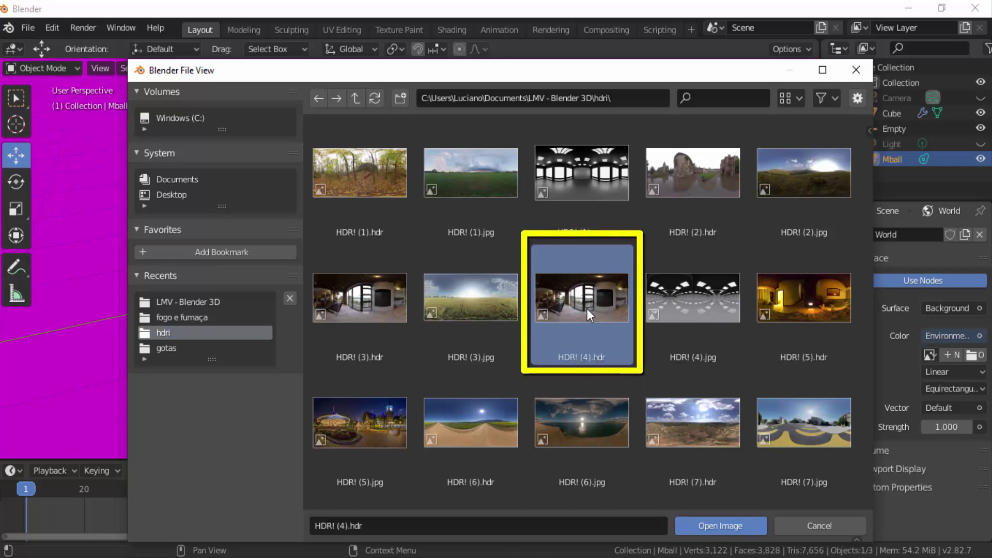
{"action": "left_click", "coordinate": [709, 524]}
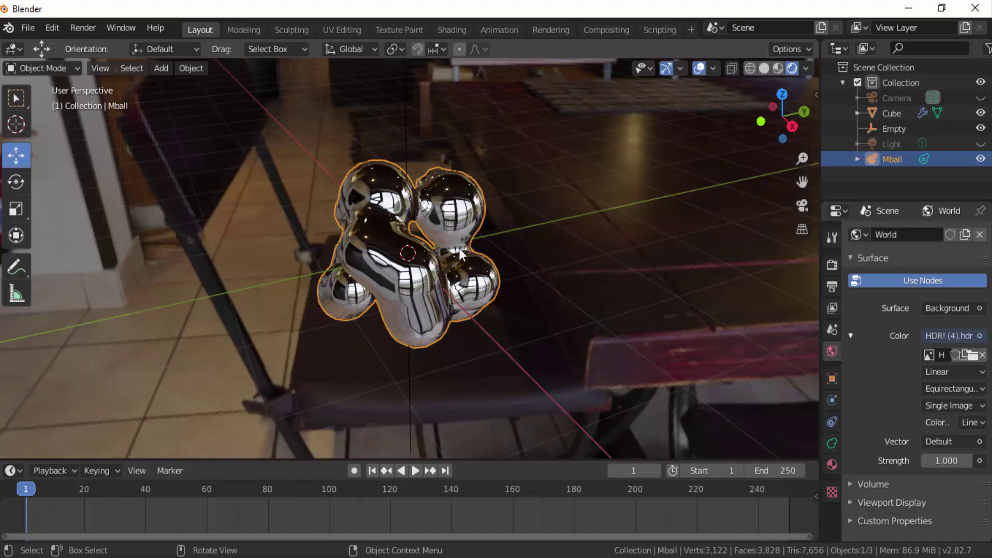
Step: Look through the camera and bring it closer so the metaballs fill most of the frame height
{"action": "scroll", "coordinate": [460, 250], "scroll_direction": "up", "scroll_amount": 3}
{"action": "scroll", "coordinate": [459, 249], "scroll_direction": "down", "scroll_amount": 1}
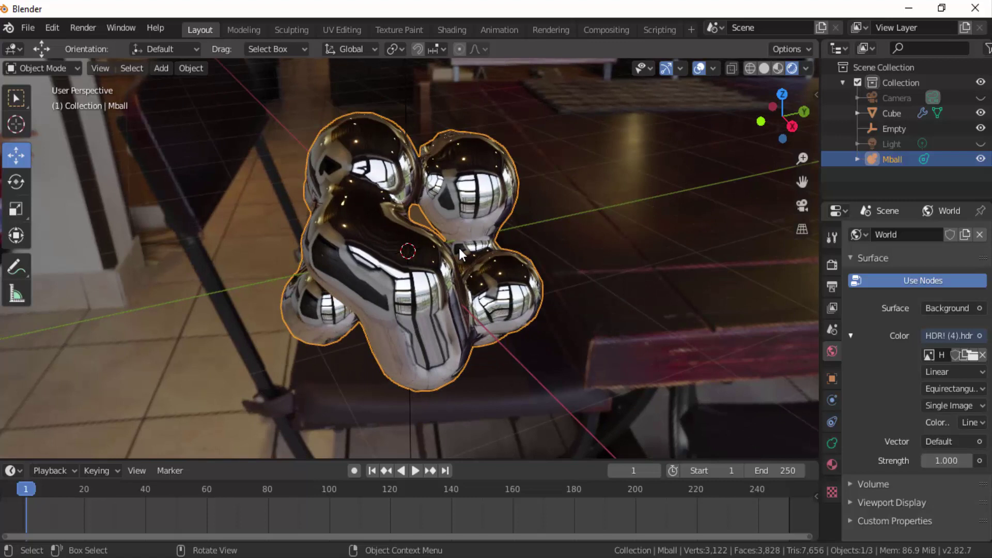
{"action": "left_click", "coordinate": [803, 206]}
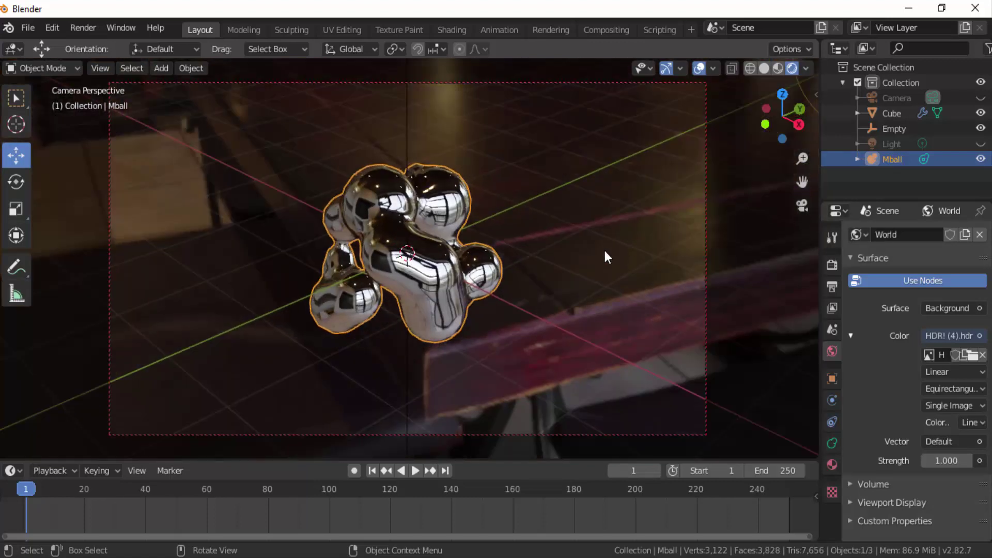
{"action": "scroll", "coordinate": [645, 253], "scroll_direction": "up", "scroll_amount": 4}
{"action": "scroll", "coordinate": [645, 252], "scroll_direction": "down", "scroll_amount": 1}
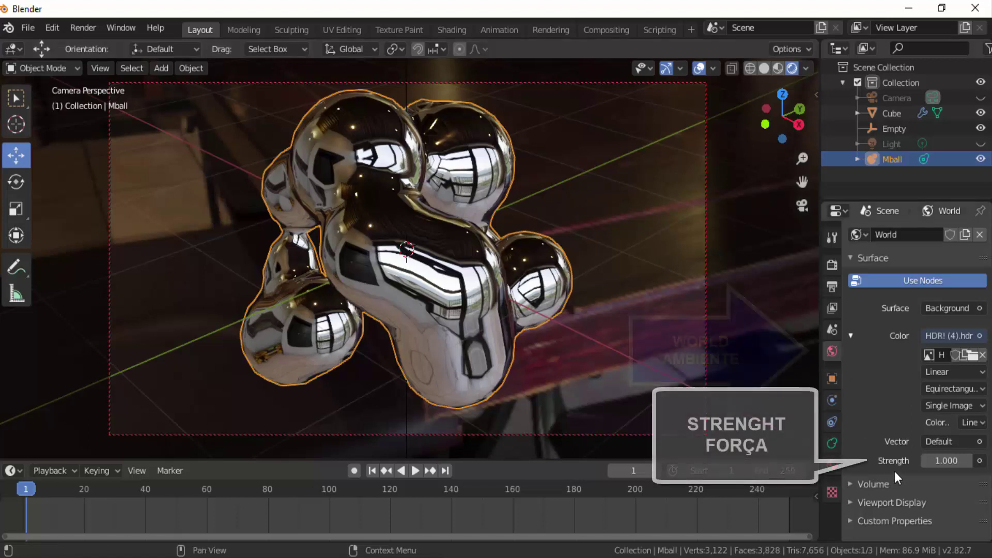
Step: Link the world strength to the Ray Depth output of Light Path and play the animation through the camera
{"action": "left_click", "coordinate": [980, 461]}
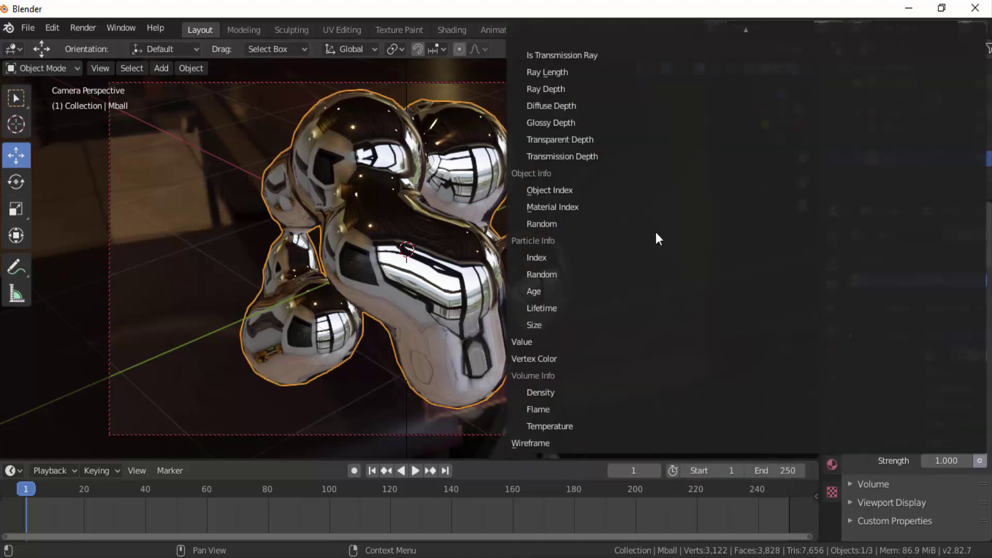
{"action": "left_click", "coordinate": [567, 92]}
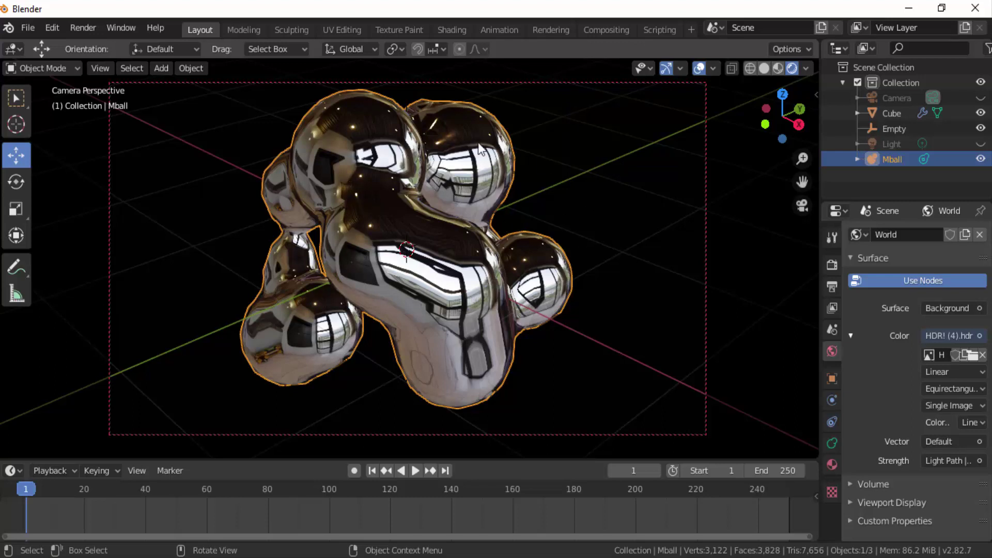
{"action": "left_click", "coordinate": [414, 470]}
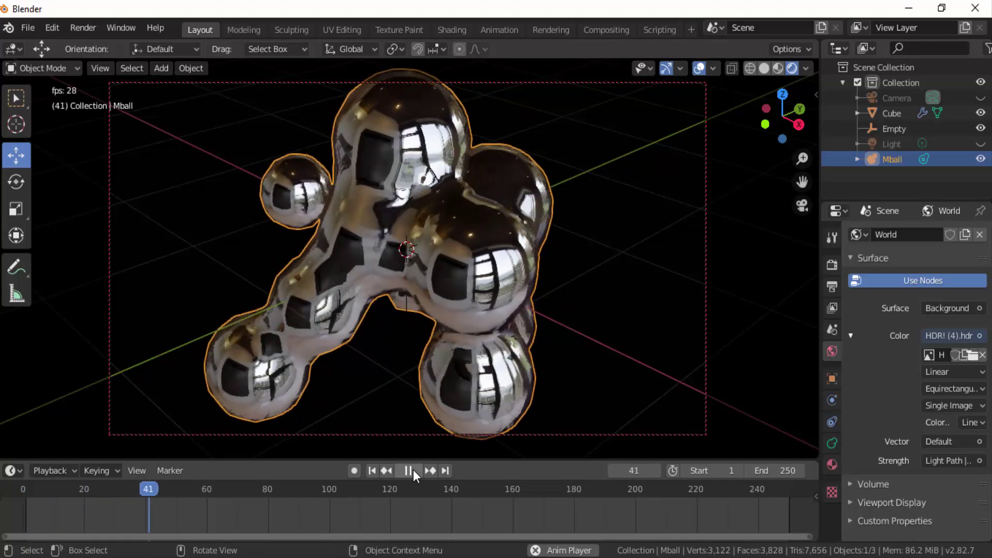